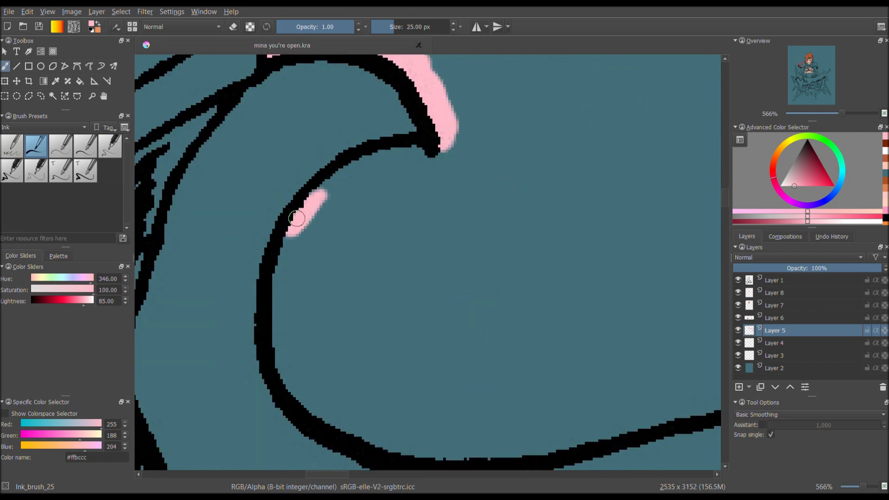
- Paint pink (#ffbccc) borders inside the cape's left shoulder panel on Layer 5 and fill the enclosed area
key(minus)
drag(512, 329, 413, 255)
mouse_move(407, 218)
mouse_down()
mouse_move(433, 143)
mouse_move(532, 202)
mouse_move(376, 210)
mouse_move(404, 299)
mouse_up()
mouse_move(394, 264)
mouse_down()
mouse_move(369, 195)
mouse_move(324, 119)
mouse_up()
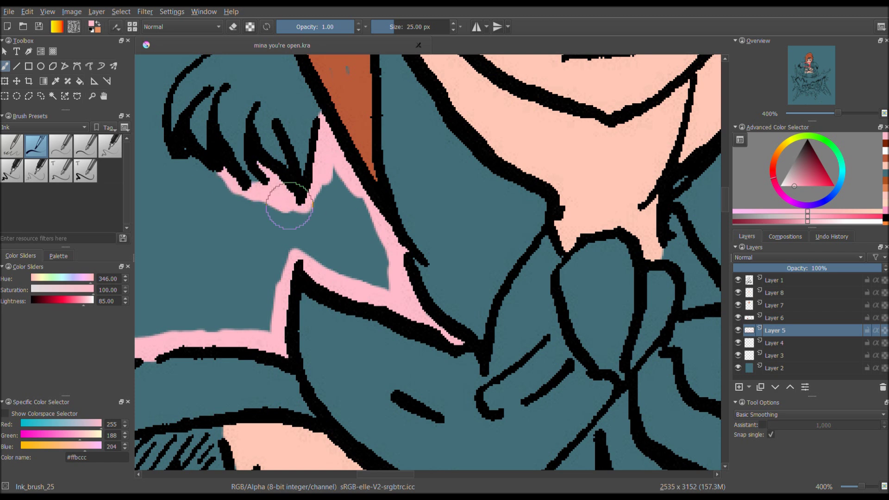
mouse_move(162, 137)
mouse_down()
mouse_move(259, 217)
mouse_move(301, 278)
mouse_move(281, 258)
mouse_move(231, 343)
mouse_up()
key(minus)
key(f)
click(476, 331)
- Touch up a patch on Layer 7 with a colour sampled from the canvas, and resample the pink for Layer 5
drag(476, 332, 389, 226)
key(plus)
key(minus)
key(minus)
ctrl+click(389, 226)
key(b)
click(774, 305)
mouse_move(361, 159)
mouse_down()
mouse_move(430, 228)
mouse_move(331, 196)
mouse_up()
ctrl+click(353, 413)
click(774, 330)
- Paint pink borders along the inside outlines of the cape's right shoulder panel
key(plus)
mouse_move(463, 278)
mouse_down()
mouse_move(404, 214)
mouse_move(545, 273)
mouse_up()
key(minus)
drag(472, 296, 542, 208)
drag(518, 259, 611, 190)
key(plus)
mouse_move(407, 250)
mouse_down()
mouse_move(645, 311)
mouse_move(544, 305)
mouse_up()
drag(491, 228, 559, 195)
mouse_move(497, 206)
mouse_down()
mouse_move(520, 130)
mouse_move(480, 208)
mouse_up()
mouse_move(426, 208)
mouse_down()
mouse_move(357, 139)
mouse_move(417, 153)
mouse_move(446, 136)
mouse_up()
drag(327, 191, 431, 159)
mouse_move(217, 274)
mouse_down()
mouse_move(342, 232)
mouse_move(268, 356)
mouse_up()
drag(379, 148, 259, 384)
- Fill the outlined right shoulder panel of the cape with pink
key(f)
key(1)
drag(499, 207, 514, 153)
key(b)
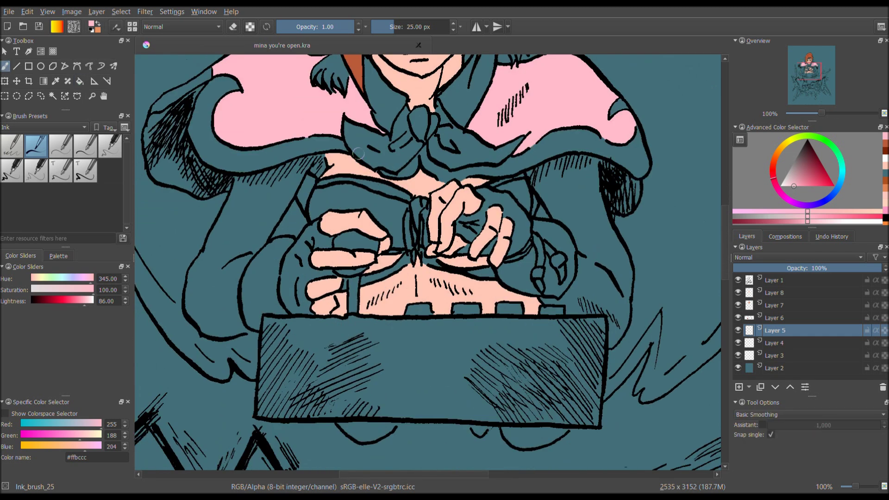
- Paint and fill the character's chest garment with pink on both sides of the centre knot
scroll(278, 288, up, 4)
drag(277, 292, 426, 169)
mouse_move(477, 195)
mouse_down()
mouse_move(382, 178)
mouse_move(444, 187)
mouse_up()
mouse_move(451, 240)
mouse_down()
mouse_move(436, 175)
mouse_move(333, 138)
mouse_up()
mouse_move(393, 259)
mouse_down()
mouse_move(365, 284)
mouse_move(367, 250)
mouse_move(509, 255)
mouse_up()
key(f)
click(417, 209)
key(b)
mouse_move(277, 231)
mouse_down()
mouse_move(416, 208)
mouse_move(509, 162)
mouse_up()
mouse_move(370, 162)
mouse_down()
mouse_move(439, 185)
mouse_move(483, 174)
mouse_up()
scroll(484, 174, down, 5)
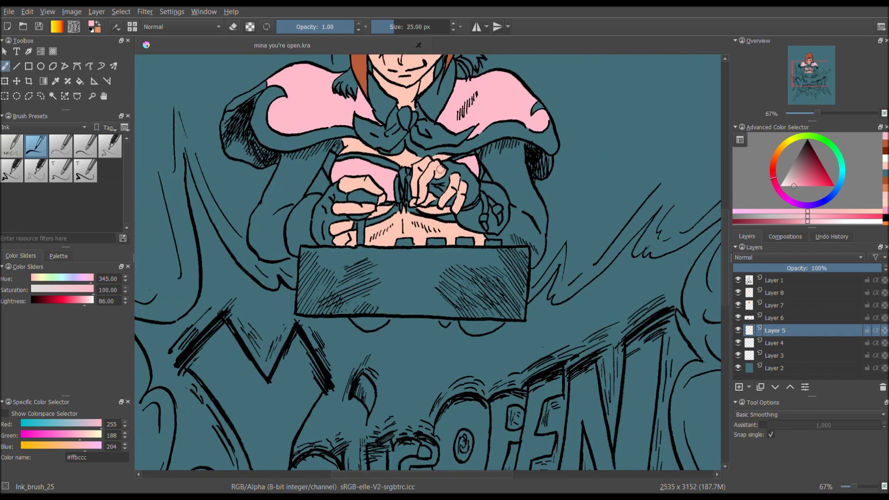
- Paint pink on the headband cloth beside the forehead plate
scroll(440, 169, up, 2)
scroll(407, 213, up, 5)
drag(407, 229, 407, 213)
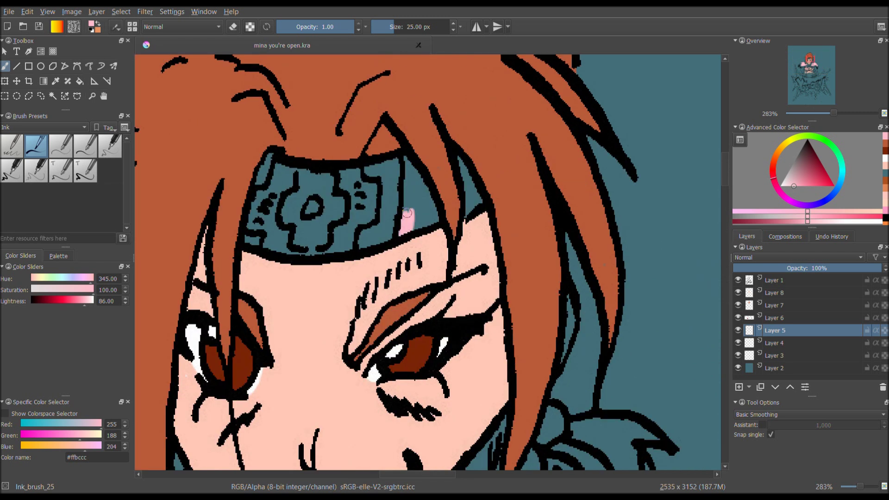
scroll(383, 158, down, 3)
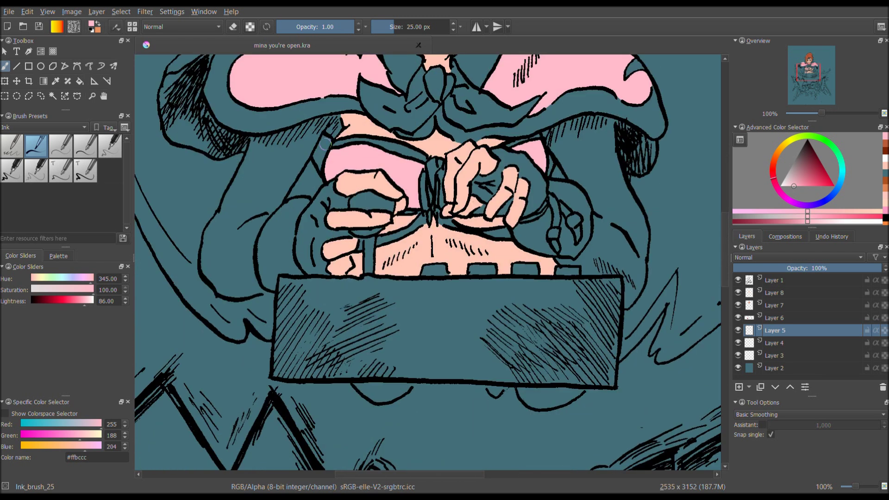
- Paint the garment areas showing between the fingers of the left hand pink
scroll(393, 175, up, 4)
drag(363, 314, 342, 314)
mouse_move(319, 212)
mouse_down()
mouse_move(329, 169)
mouse_move(407, 210)
mouse_move(476, 211)
mouse_up()
- Paint the row of small squares above the large box pink
scroll(477, 210, down, 5)
scroll(477, 210, right, 4)
mouse_move(398, 227)
mouse_down()
mouse_move(426, 222)
mouse_move(471, 237)
mouse_move(416, 218)
mouse_move(387, 220)
mouse_move(492, 192)
mouse_move(471, 208)
mouse_up()
scroll(470, 237, right, 3)
scroll(417, 218, right, 4)
scroll(440, 199, right, 3)
scroll(470, 225, down, 5)
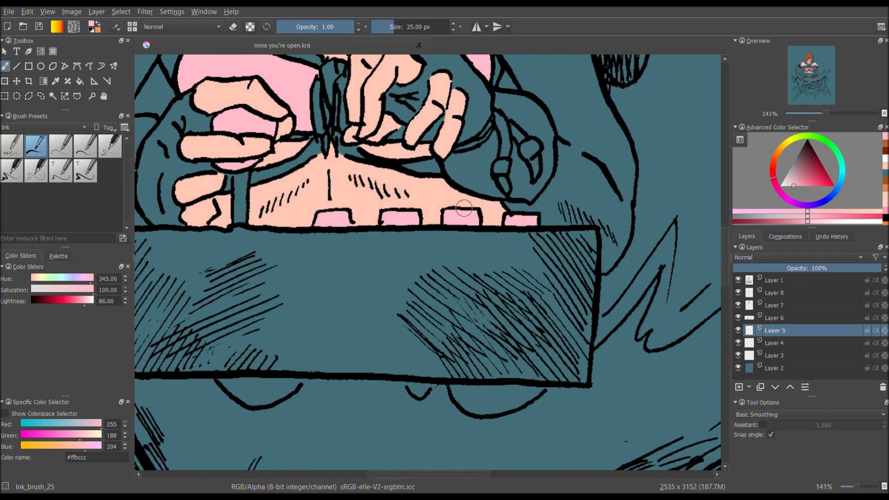
scroll(388, 190, down, 5)
scroll(389, 190, up, 5)
scroll(437, 232, up, 3)
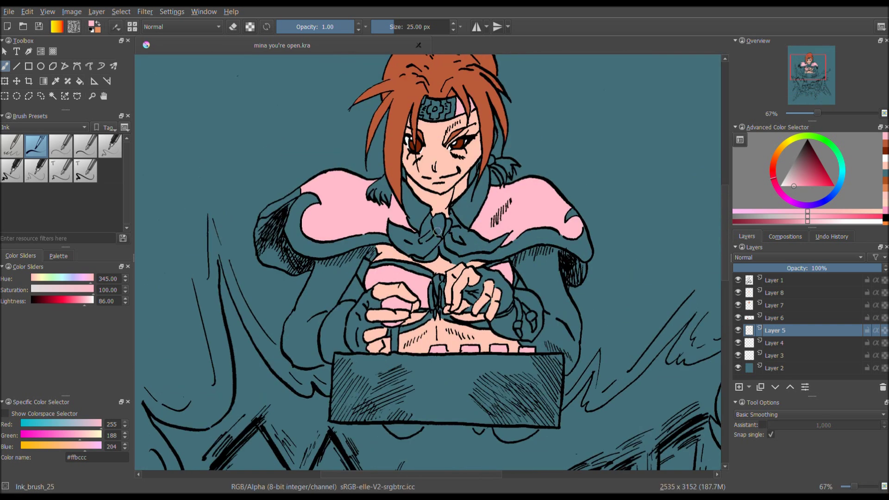
- Switch to Layer 4 and choose a dark maroon (#45141f) as the brush colour
click(746, 342)
click(808, 160)
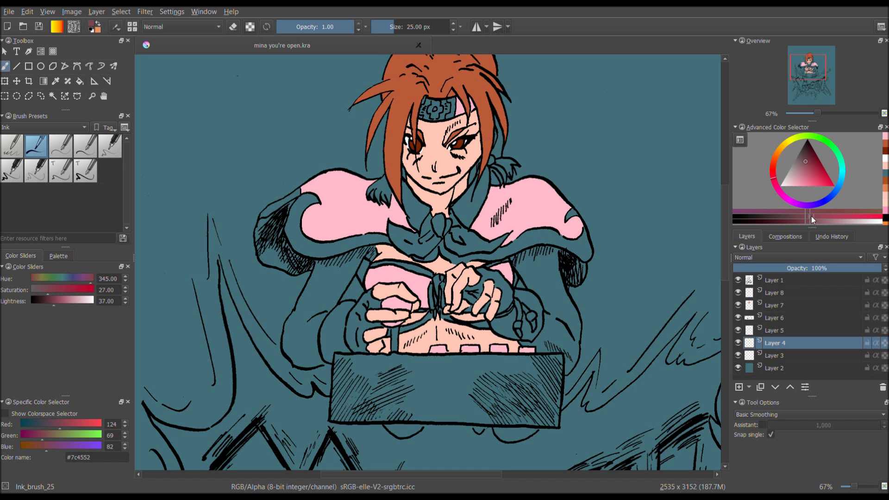
click(812, 216)
scroll(341, 188, up, 4)
click(776, 221)
drag(319, 199, 363, 149)
key(k)
mouse_move(318, 196)
mouse_down()
mouse_move(355, 173)
mouse_move(360, 189)
mouse_move(329, 179)
mouse_move(362, 149)
mouse_move(478, 81)
mouse_move(351, 193)
mouse_move(341, 214)
mouse_move(364, 185)
mouse_up()
key(ctrl+z)
key(ctrl+z)
key(ctrl+z)
key(l)
- Paint dark maroon inside the outlines of the left cape lining, hem and sleeve, and fill the enclosed areas
mouse_move(308, 172)
mouse_down()
mouse_move(328, 343)
mouse_move(430, 377)
mouse_up()
drag(430, 377, 342, 325)
scroll(367, 204, down, 3)
drag(386, 165, 337, 253)
scroll(363, 192, down, 2)
scroll(364, 192, down, 2)
mouse_move(355, 193)
mouse_down()
mouse_move(316, 246)
mouse_move(308, 357)
mouse_move(418, 424)
mouse_up()
drag(493, 381, 376, 335)
mouse_move(393, 365)
mouse_down()
mouse_move(361, 302)
mouse_move(372, 203)
mouse_move(324, 238)
mouse_up()
mouse_move(407, 109)
mouse_down()
mouse_move(435, 171)
mouse_move(409, 321)
mouse_move(532, 162)
mouse_move(310, 143)
mouse_move(331, 150)
mouse_up()
key(minus)
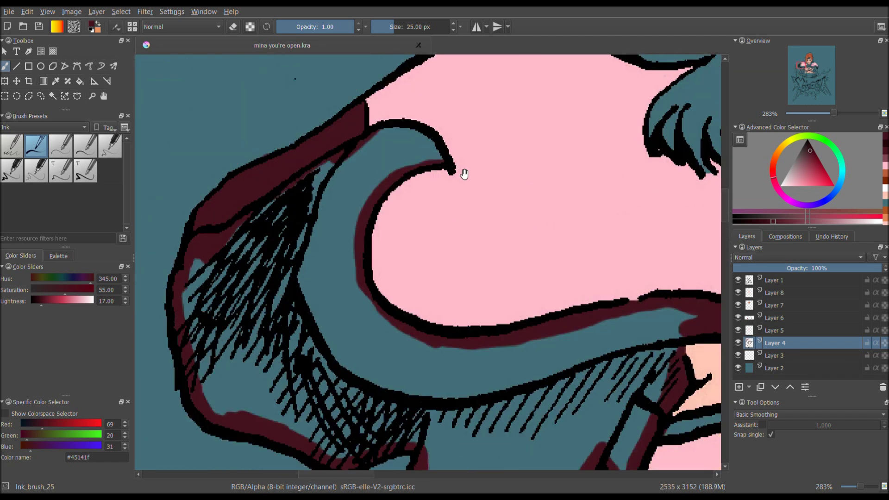
key(f)
key(minus)
key(minus)
- Recolour the left cape lining, hem and sleeve with a greyish brown (#52423a) fill
click(776, 149)
click(806, 162)
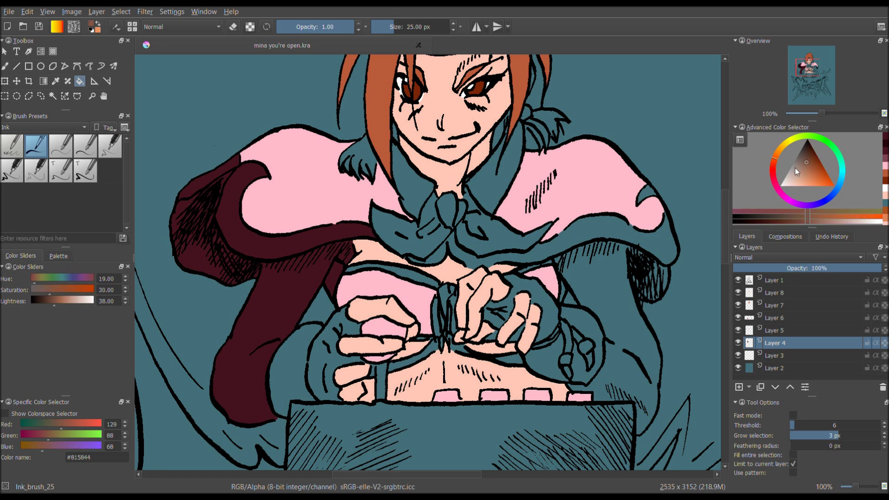
click(795, 222)
click(222, 259)
key(b)
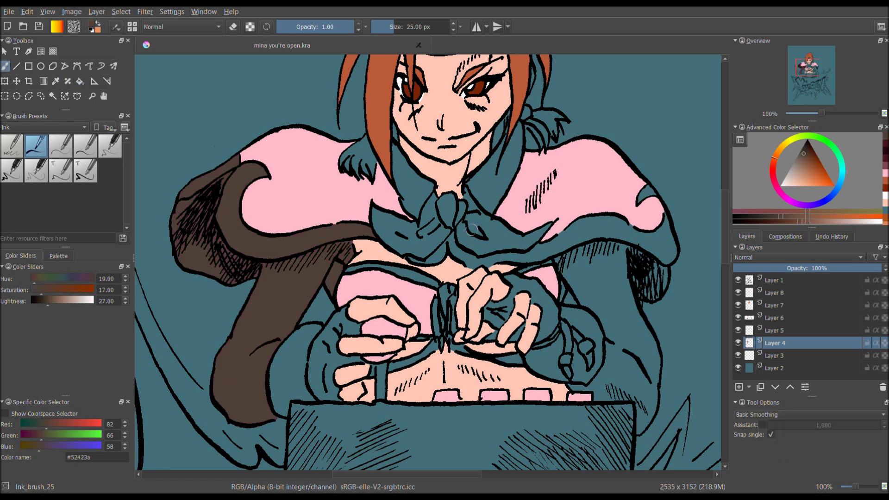
- Paint the collar lining around the character's neck brown
key(plus)
key(plus)
key(plus)
drag(430, 236, 424, 260)
key(minus)
mouse_move(371, 185)
mouse_down()
mouse_move(368, 123)
mouse_move(421, 302)
mouse_move(423, 234)
mouse_move(444, 277)
mouse_move(481, 194)
mouse_move(532, 134)
mouse_up()
key(plus)
scroll(532, 134, up, 3)
mouse_move(544, 217)
mouse_down()
mouse_move(516, 311)
mouse_move(468, 185)
mouse_up()
- Paint the cloak edges beneath the scarf knot brown, up to the start of the right hem
key(minus)
key(minus)
key(minus)
key(plus)
key(plus)
key(plus)
key(plus)
key(plus)
mouse_move(217, 254)
mouse_down()
mouse_move(377, 238)
mouse_move(587, 242)
mouse_up()
key(minus)
drag(392, 259, 601, 190)
key(minus)
mouse_move(432, 230)
mouse_down()
mouse_move(424, 194)
mouse_move(445, 130)
mouse_up()
key(minus)
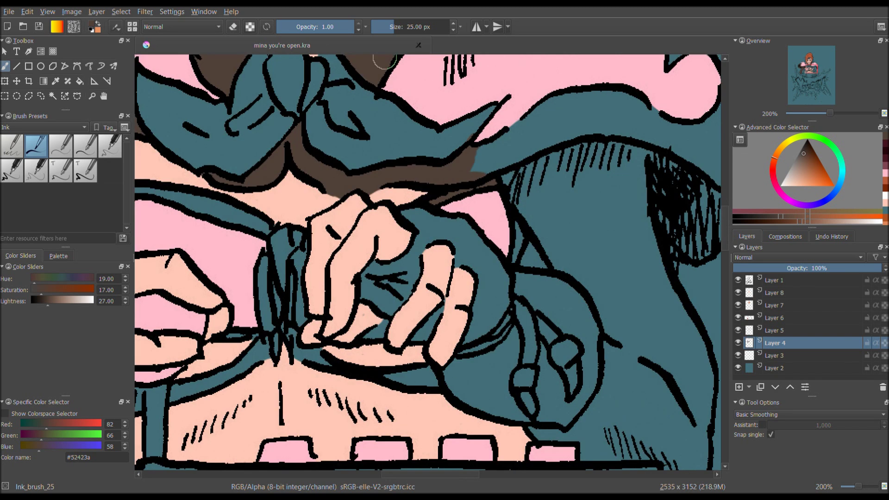
- Paint brown along the inside outlines of the cape's right hem and hanging lining
key(plus)
key(minus)
key(plus)
key(plus)
drag(274, 203, 605, 129)
scroll(605, 129, right, 5)
mouse_move(352, 139)
mouse_down()
mouse_move(410, 83)
mouse_move(403, 192)
mouse_up()
scroll(410, 83, up, 4)
drag(440, 276, 463, 417)
- Paint brown along the right sleeve's outlines around the glove, and fill the enclosed right cape and sleeve areas
scroll(405, 342, down, 4)
drag(405, 342, 412, 257)
scroll(413, 258, down, 4)
drag(308, 201, 367, 353)
scroll(367, 353, down, 3)
mouse_move(358, 217)
mouse_down()
mouse_move(370, 382)
mouse_move(317, 284)
mouse_up()
scroll(371, 383, down, 3)
drag(333, 394, 319, 255)
scroll(319, 254, left, 3)
drag(224, 234, 341, 278)
scroll(341, 278, left, 5)
mouse_move(303, 250)
mouse_down()
mouse_move(348, 261)
mouse_move(417, 224)
mouse_move(468, 78)
mouse_up()
scroll(321, 123, up, 5)
drag(321, 123, 422, 246)
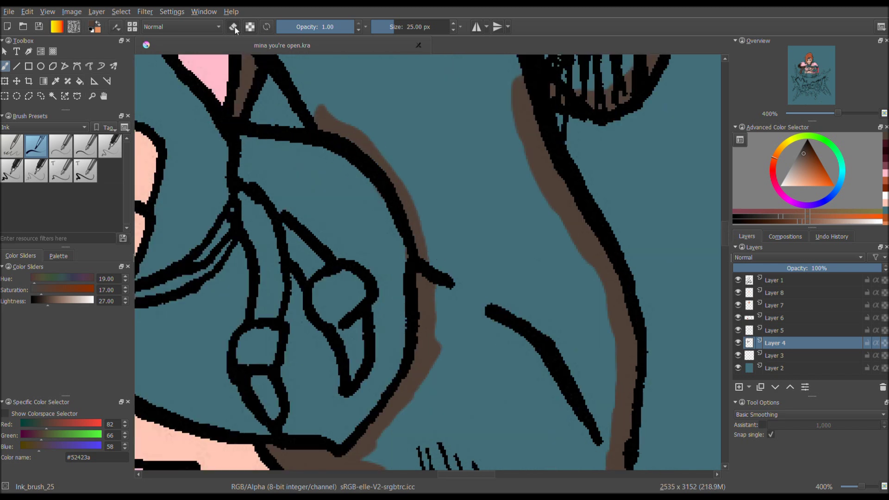
drag(332, 170, 333, 123)
scroll(423, 204, down, 2)
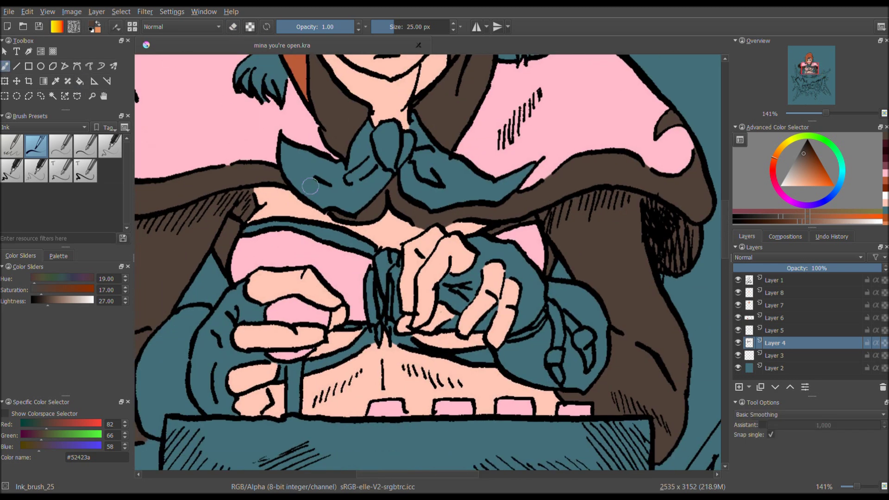
- Paint the chest garment's centre knot and its trim bands brown
scroll(417, 247, up, 2)
drag(417, 247, 486, 241)
scroll(324, 208, up, 2)
scroll(324, 208, left, 3)
mouse_move(320, 259)
mouse_down()
mouse_move(252, 143)
mouse_move(259, 278)
mouse_up()
scroll(289, 222, left, 3)
drag(289, 221, 194, 311)
scroll(368, 278, up, 3)
scroll(420, 175, up, 3)
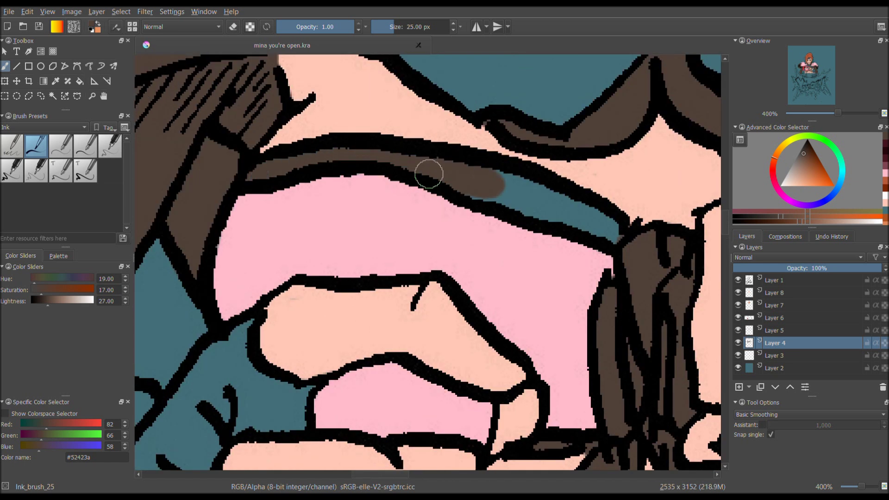
scroll(489, 193, down, 6)
scroll(488, 194, up, 3)
- Choose red #f2464a and paint the hair-tie tassels on Layer 3
click(817, 185)
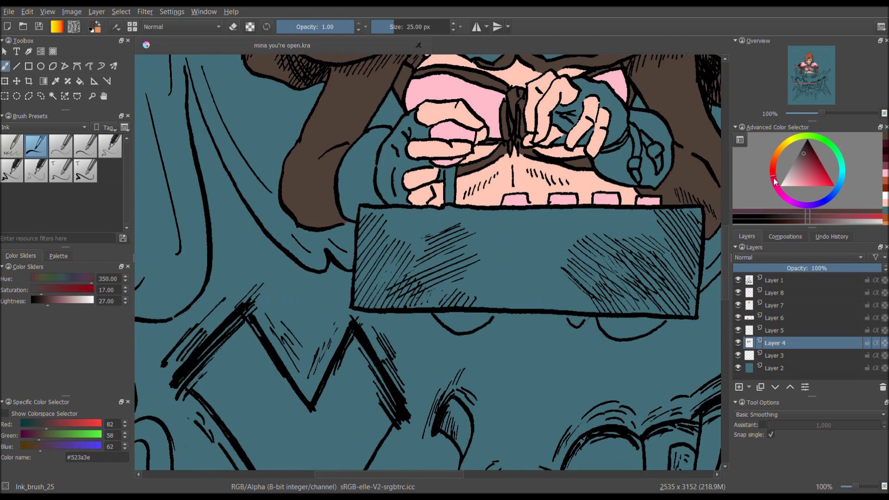
click(820, 215)
click(774, 355)
scroll(416, 232, up, 3)
scroll(361, 264, up, 4)
mouse_move(375, 238)
mouse_down()
mouse_move(361, 263)
mouse_move(416, 209)
mouse_move(486, 250)
mouse_move(445, 208)
mouse_move(416, 240)
mouse_up()
key(m)
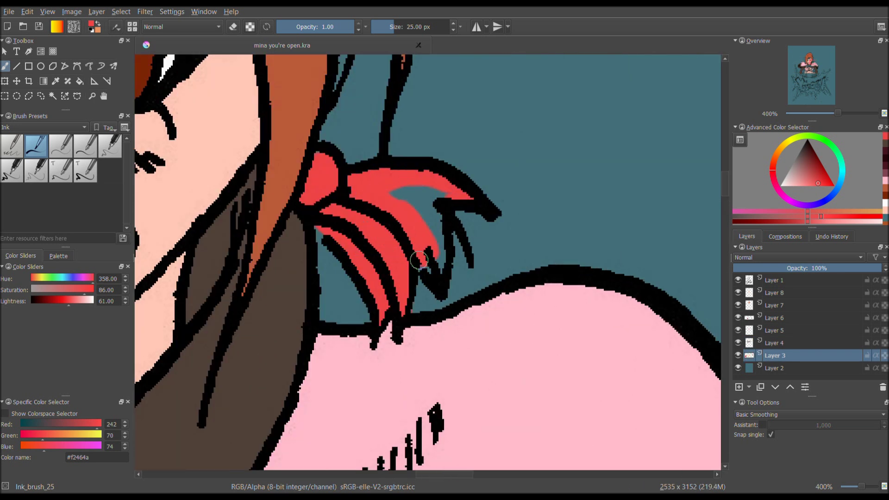
scroll(419, 202, down, 5)
- Sample the skin tone and paint the small ear area beside the hair with it on Layer 8
ctrl+click(462, 243)
scroll(461, 243, up, 5)
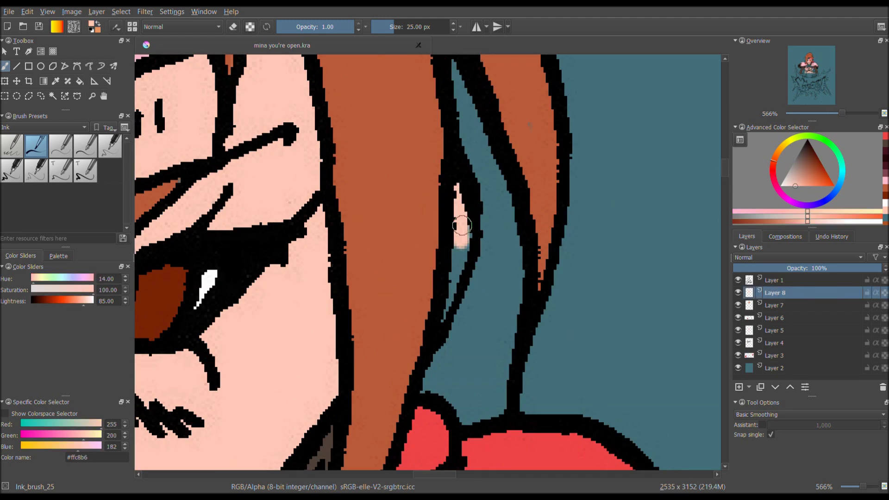
click(738, 292)
ctrl+click(542, 208)
scroll(575, 324, down, 5)
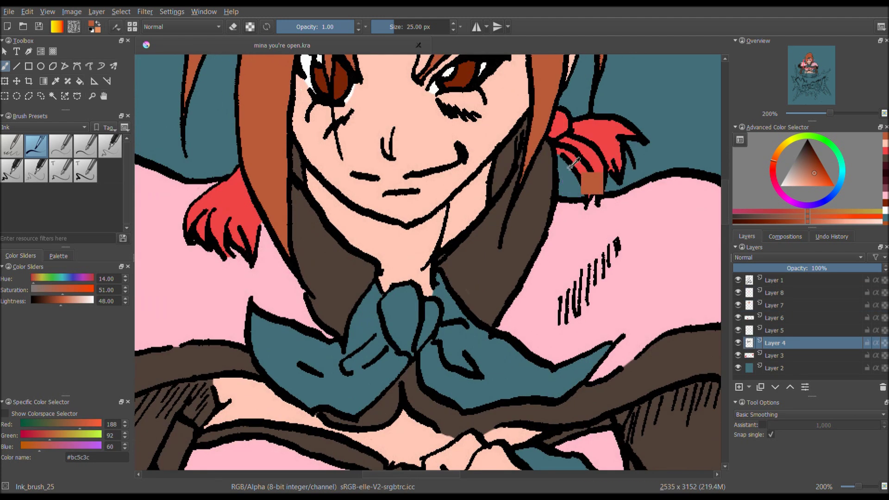
- Sample the tassel red and paint the neck scarf with it on Layer 3
ctrl+click(574, 163)
scroll(574, 163, down, 3)
mouse_move(273, 209)
mouse_down()
mouse_move(299, 287)
mouse_move(379, 311)
mouse_up()
key(ctrl+z)
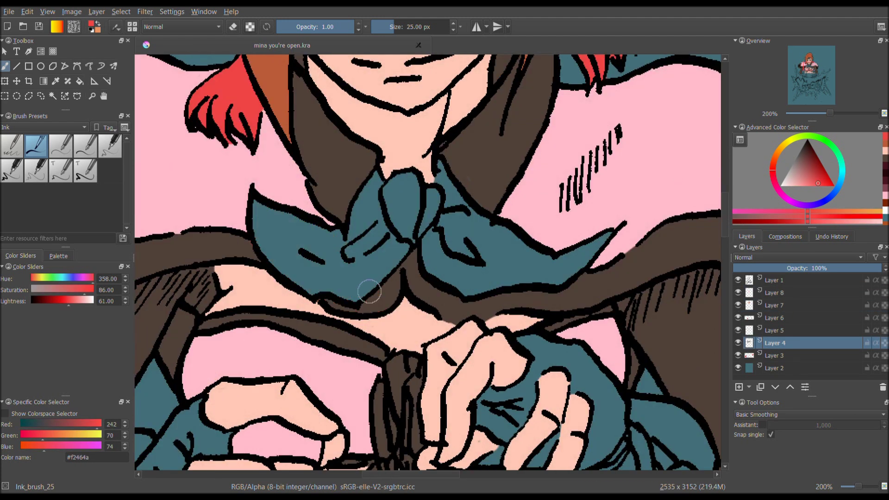
click(741, 354)
mouse_move(259, 208)
mouse_down()
mouse_move(324, 259)
mouse_move(384, 287)
mouse_move(397, 191)
mouse_move(463, 208)
mouse_move(518, 269)
mouse_move(611, 241)
mouse_up()
- Paint the cords and hanging tips on the right glove red, leaving the beads unpainted
scroll(578, 255, down, 3)
scroll(439, 216, down, 3)
scroll(440, 216, up, 6)
drag(258, 208, 368, 143)
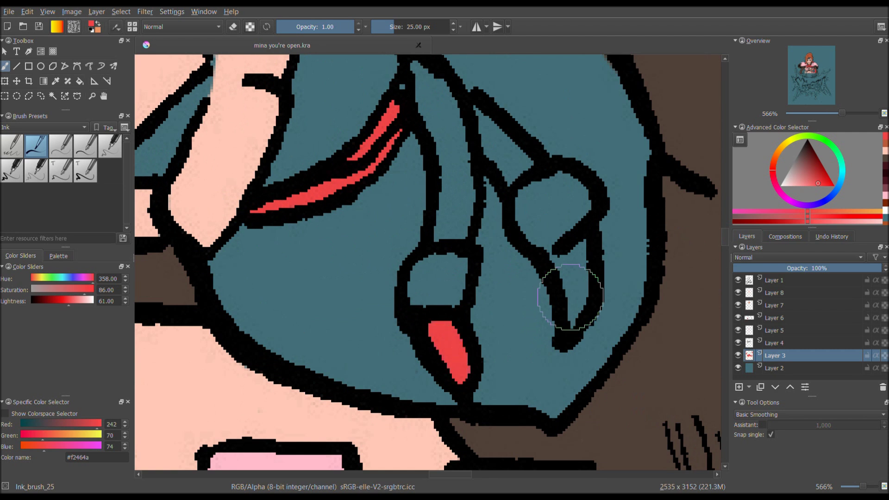
scroll(557, 283, down, 4)
mouse_move(407, 194)
mouse_down()
mouse_move(431, 324)
mouse_move(454, 199)
mouse_move(518, 259)
mouse_up()
scroll(355, 281, down, 6)
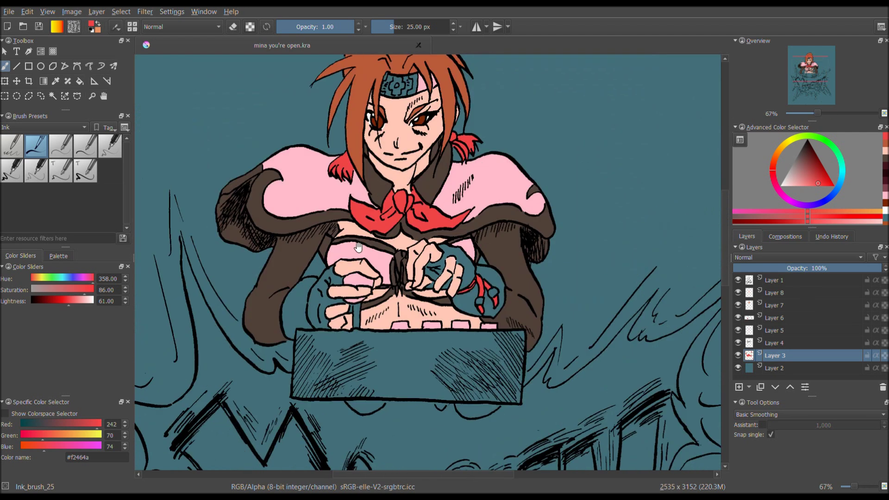
- Add a new layer and paint the headband plate and the glove-cord beads yellow #ffe171
scroll(393, 92, up, 4)
key(Insert)
mouse_move(366, 153)
mouse_down()
mouse_move(387, 115)
mouse_move(444, 138)
mouse_up()
click(818, 221)
scroll(509, 232, up, 3)
drag(509, 222, 520, 235)
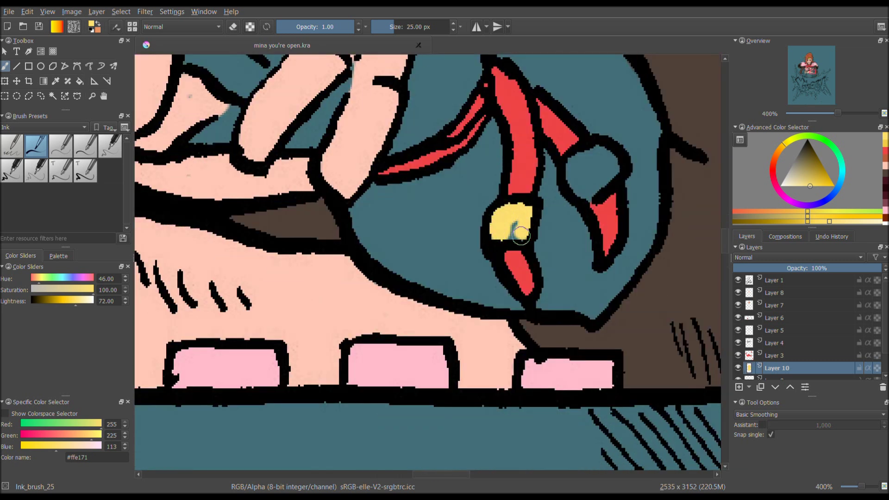
scroll(591, 150, down, 7)
- Choose orange #e78b51 and paint along the left glove's inside outlines on Layer 9
click(822, 220)
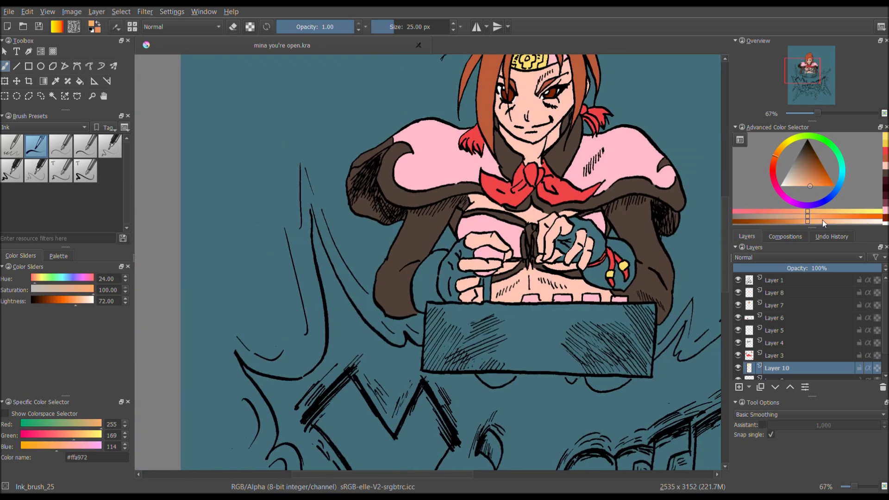
key(Page_Down)
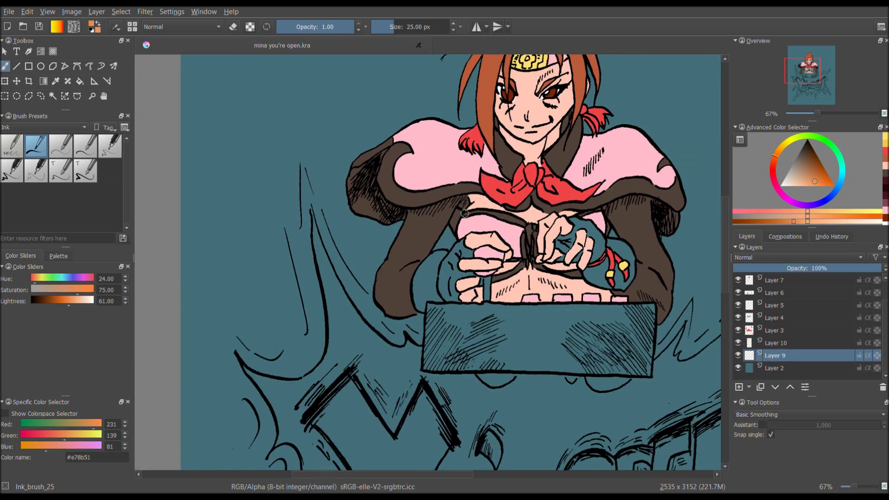
scroll(359, 277, up, 4)
drag(356, 250, 375, 237)
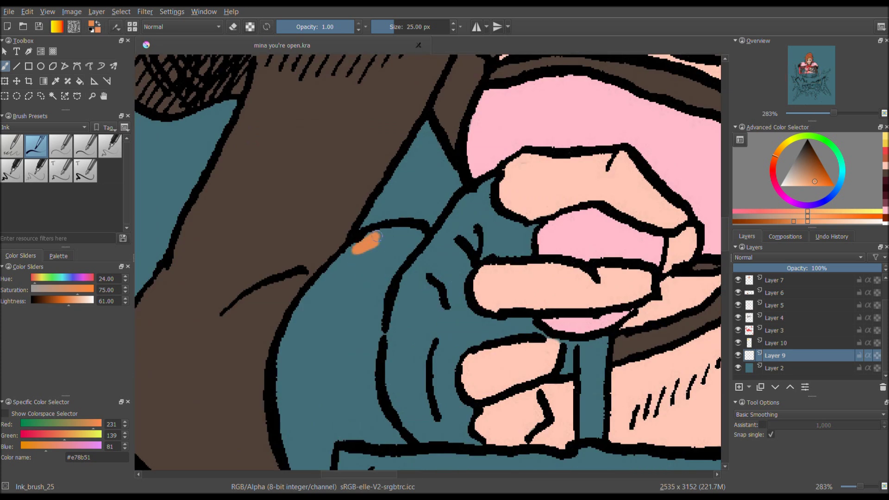
drag(448, 229, 369, 201)
mouse_move(345, 311)
mouse_down()
mouse_move(319, 366)
mouse_move(490, 285)
mouse_up()
mouse_move(489, 285)
mouse_down()
mouse_move(411, 259)
mouse_move(490, 345)
mouse_up()
drag(375, 209, 398, 308)
drag(379, 185, 333, 319)
mouse_move(333, 278)
mouse_down()
mouse_move(354, 226)
mouse_move(236, 380)
mouse_move(412, 252)
mouse_move(347, 235)
mouse_up()
- Paint orange along the right glove's inside outlines around the fingers and fill the enclosed glove area
scroll(495, 199, up, 2)
drag(579, 144, 523, 361)
mouse_move(322, 308)
mouse_down()
mouse_move(288, 251)
mouse_move(399, 367)
mouse_up()
drag(297, 267, 297, 374)
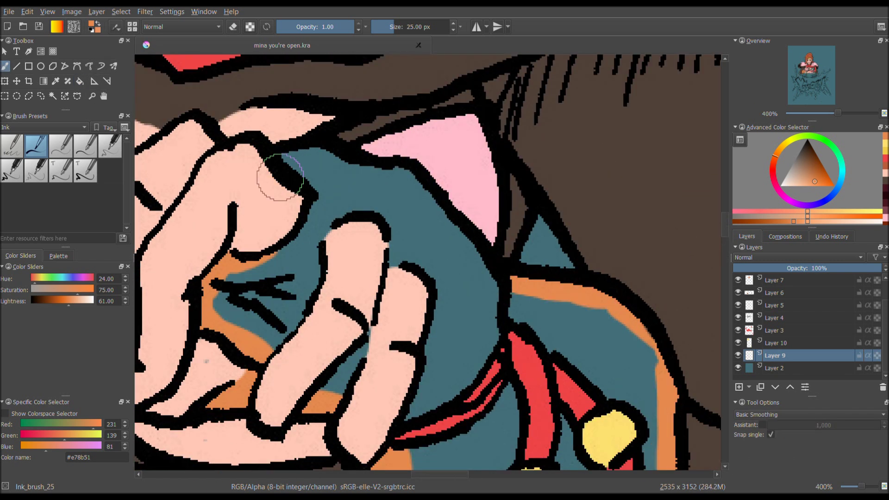
drag(277, 179, 432, 205)
key(f)
click(440, 231)
scroll(415, 268, down, 5)
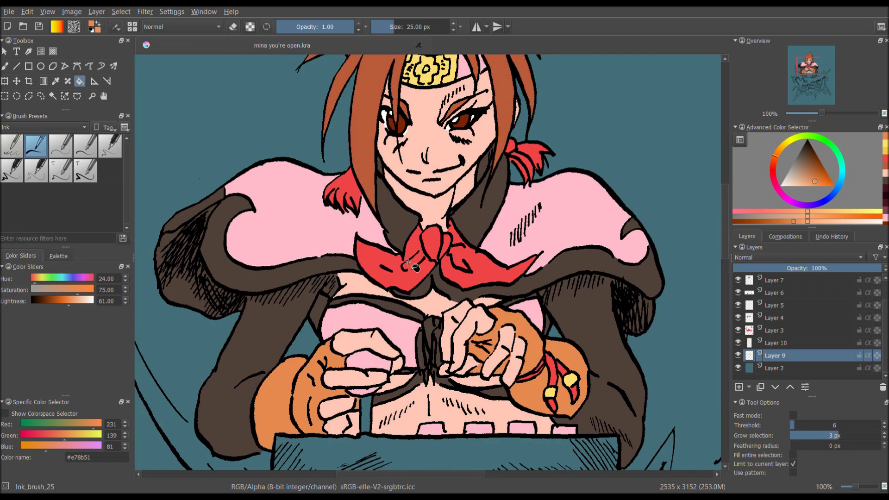
- Add a new layer and start painting grey #565656 along the inside edges of the rectangular sign
mouse_move(277, 175)
mouse_down()
mouse_move(287, 98)
mouse_move(664, 212)
mouse_up()
key(b)
key(Insert)
scroll(397, 214, up, 6)
mouse_move(320, 121)
mouse_down()
mouse_move(324, 273)
mouse_move(513, 125)
mouse_up()
drag(190, 155, 556, 160)
drag(171, 162, 166, 354)
mouse_move(157, 310)
mouse_down()
mouse_move(188, 195)
mouse_move(557, 338)
mouse_up()
- Complete the grey edging of the sign and its handle, and fill the enclosed sign area grey
drag(353, 319, 565, 341)
drag(277, 278, 452, 271)
mouse_move(296, 238)
mouse_down()
mouse_move(272, 241)
mouse_move(523, 134)
mouse_move(474, 319)
mouse_up()
mouse_move(463, 234)
mouse_down()
mouse_move(478, 95)
mouse_move(428, 259)
mouse_up()
mouse_move(417, 365)
mouse_down()
mouse_move(411, 274)
mouse_move(551, 244)
mouse_move(240, 245)
mouse_up()
mouse_move(241, 246)
mouse_down()
mouse_move(379, 215)
mouse_move(656, 215)
mouse_up()
key(f)
scroll(571, 264, down, 5)
drag(571, 264, 491, 192)
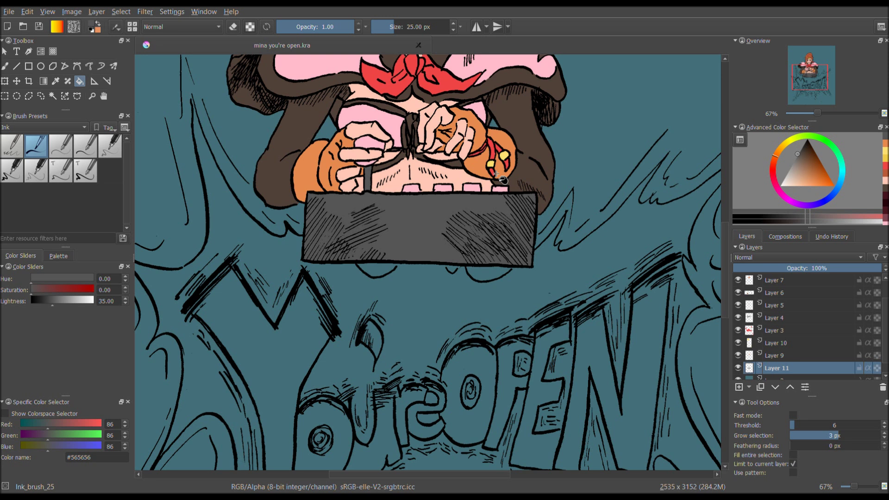
- Pick white #ffffff and add two new layers beneath the grey sign layer for the lettering area
key(b)
click(789, 182)
click(809, 86)
click(739, 386)
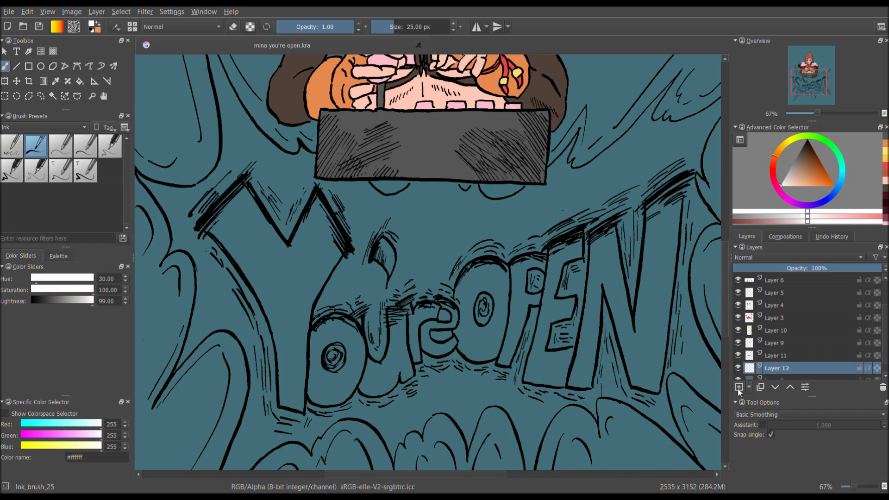
click(739, 387)
scroll(342, 195, up, 3)
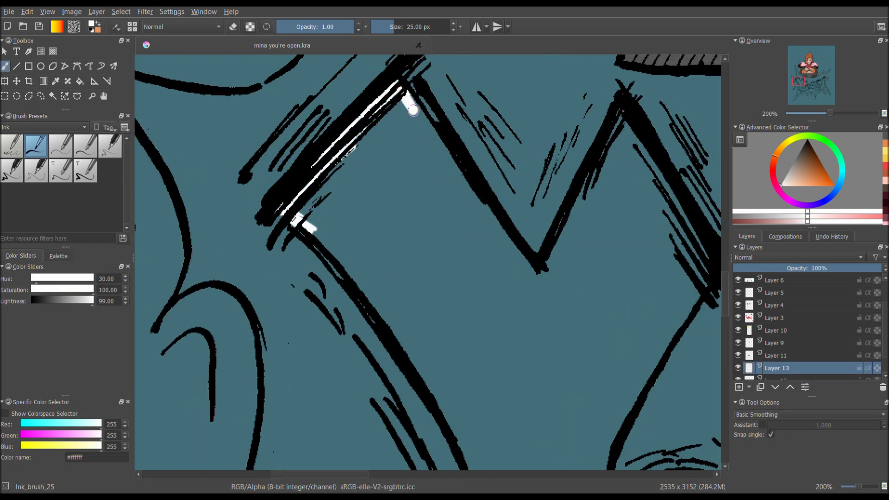
- Paint white along the inside outline of the Y, from its upper arms down the left stem edge
drag(412, 110, 316, 230)
drag(376, 323, 401, 116)
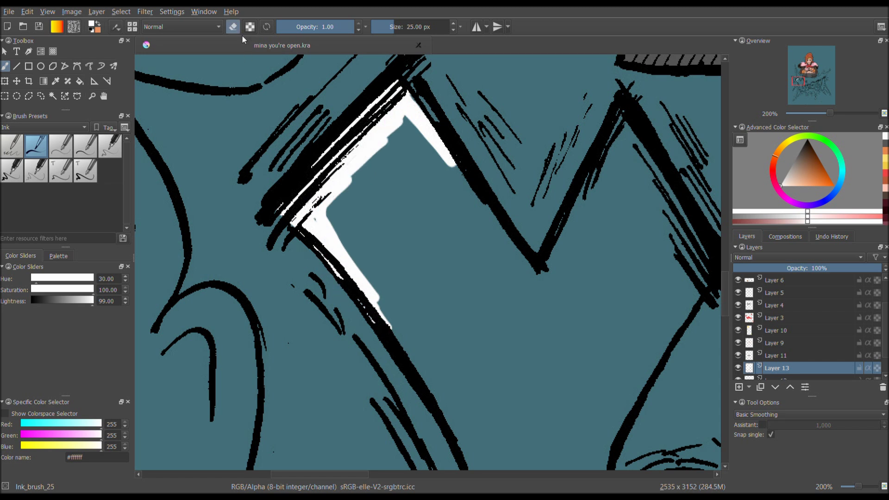
drag(311, 136, 388, 242)
mouse_move(441, 170)
mouse_down()
mouse_move(491, 92)
mouse_move(408, 246)
mouse_up()
drag(452, 134, 398, 273)
drag(163, 133, 264, 296)
drag(229, 148, 250, 396)
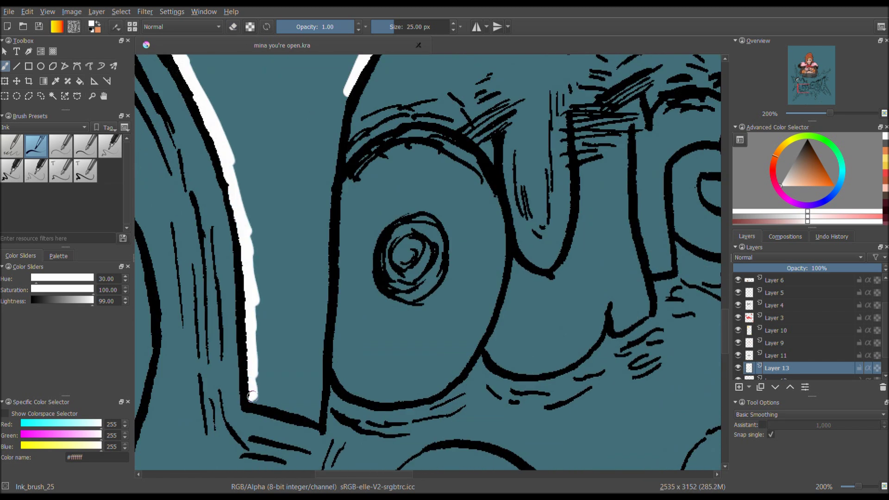
- Paint white along the Y's base and the inside outline of the lowercase o, including around its spiral centre
drag(352, 381, 357, 390)
drag(342, 94, 331, 204)
drag(370, 166, 351, 185)
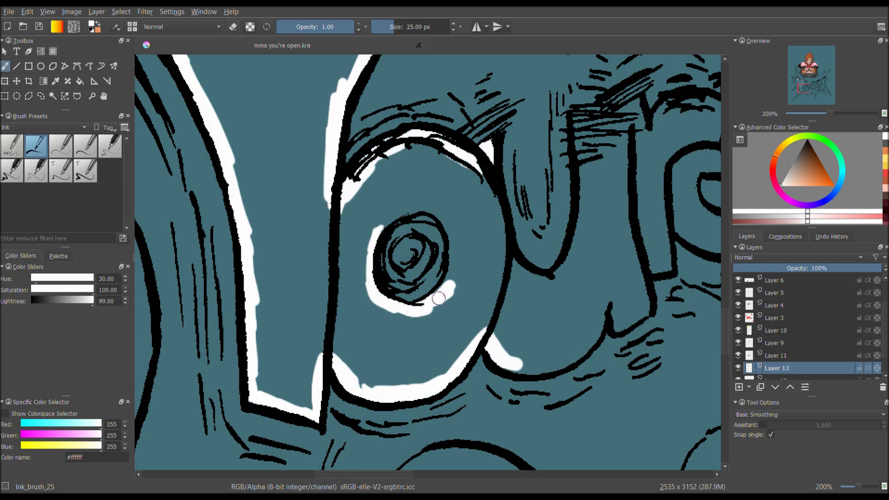
drag(434, 221, 422, 163)
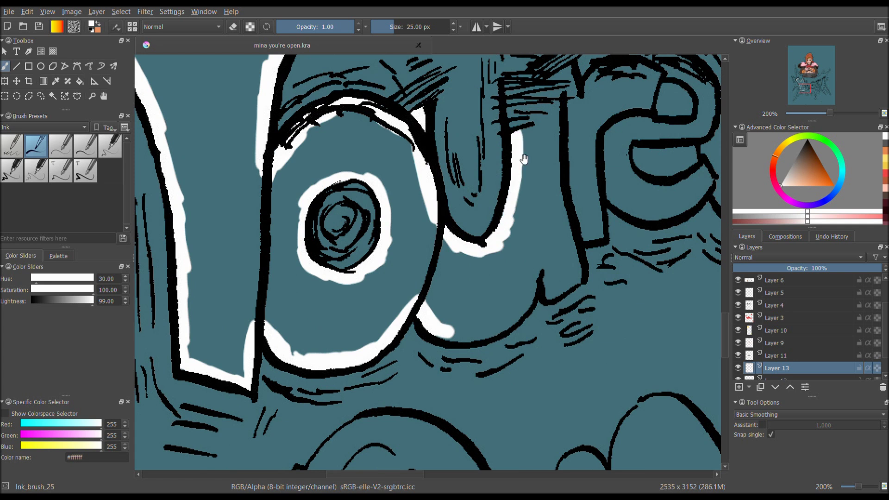
- Paint white along the inside outline of the u, including its hatched upper right part
scroll(517, 137, up, 3)
drag(484, 179, 503, 177)
scroll(348, 327, down, 3)
scroll(347, 328, right, 2)
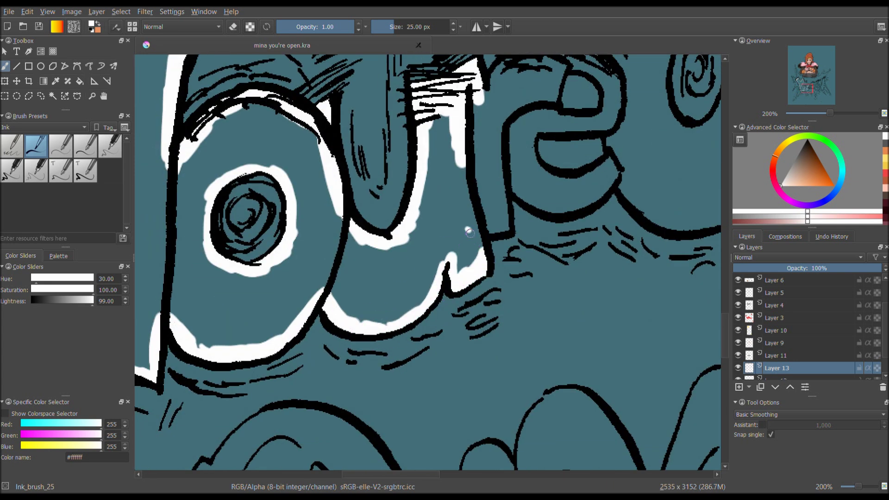
- Paint white along the inside outlines of the r and e, including around the e's openings
drag(547, 203, 618, 214)
drag(502, 117, 460, 191)
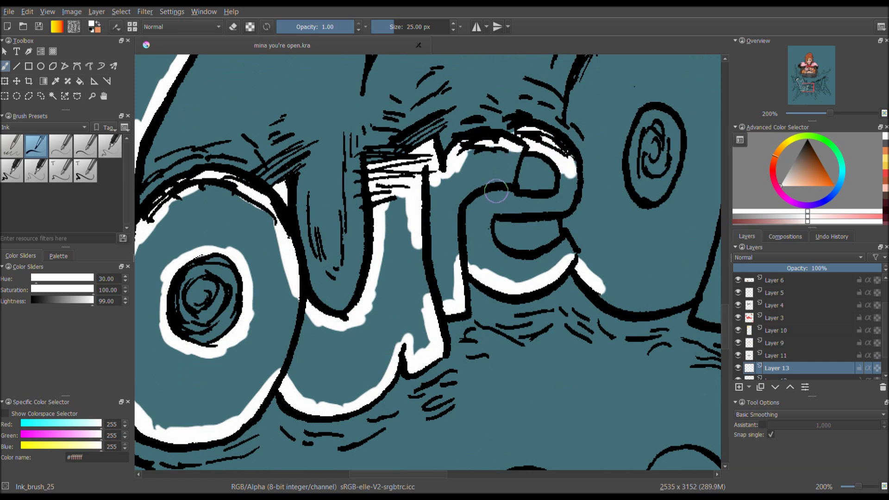
drag(560, 185, 483, 160)
drag(424, 189, 477, 185)
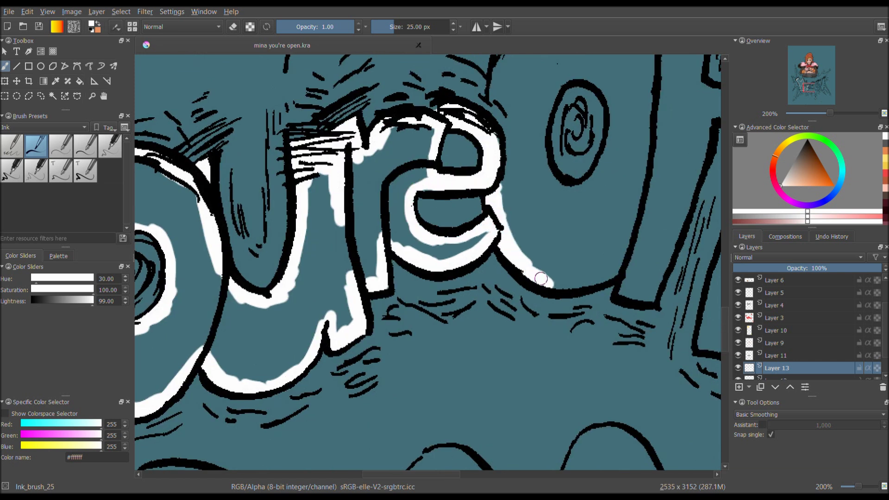
- Paint white along the inside outline of the capital O in OPEN
drag(541, 278, 596, 287)
drag(622, 155, 498, 290)
drag(495, 132, 389, 215)
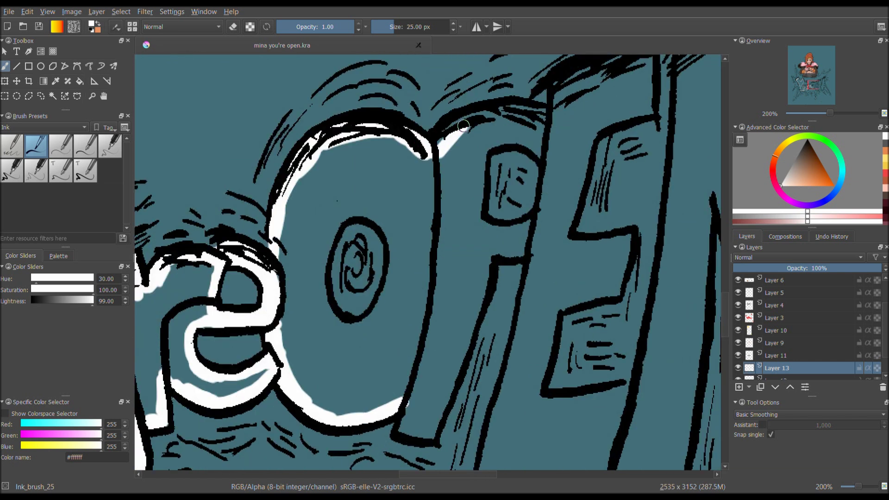
- Paint white around the P's top, bowl opening and foot, and along the E's upper notch
drag(486, 199, 549, 204)
drag(553, 197, 503, 149)
mouse_move(586, 154)
mouse_down()
mouse_move(509, 267)
mouse_move(556, 324)
mouse_up()
drag(542, 345, 547, 255)
drag(352, 363, 393, 262)
drag(393, 264, 418, 273)
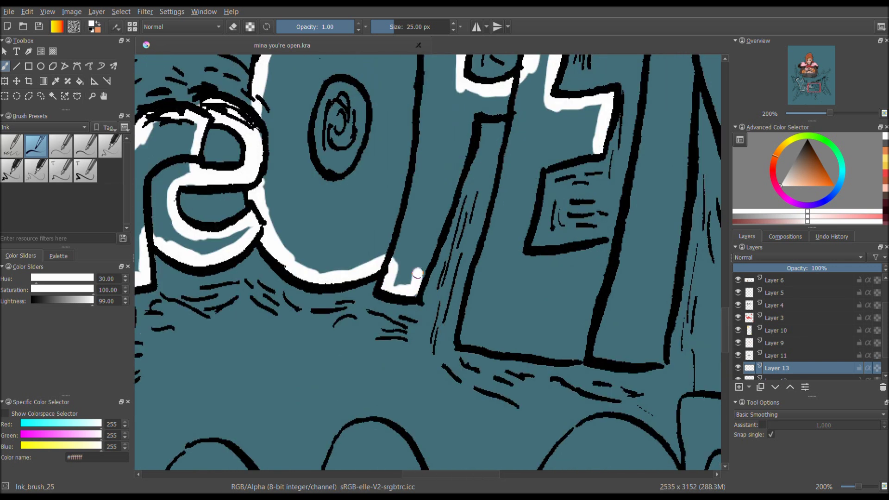
- Paint white along the remaining edges of the P and E, around the O's centre, and at the N's left stem
drag(316, 90, 200, 156)
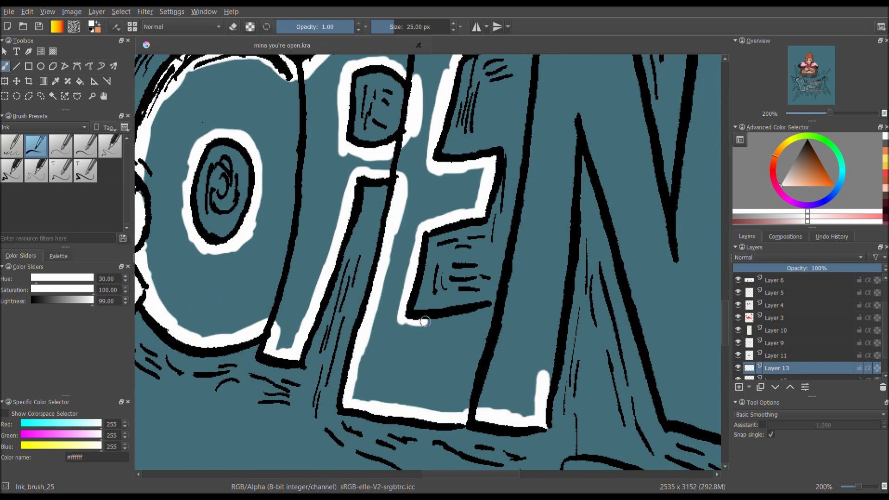
drag(424, 320, 521, 292)
drag(521, 291, 428, 384)
mouse_move(445, 347)
mouse_down()
mouse_move(462, 106)
mouse_move(449, 209)
mouse_up()
drag(449, 204, 466, 155)
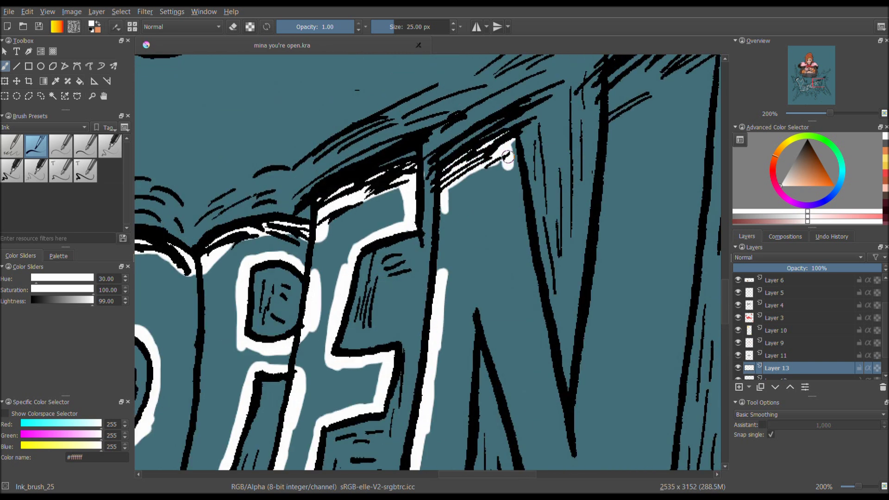
- Paint white along the N's remaining inside outlines and fill the enclosed lettering with white
mouse_move(459, 248)
mouse_down()
mouse_move(385, 136)
mouse_move(385, 71)
mouse_up()
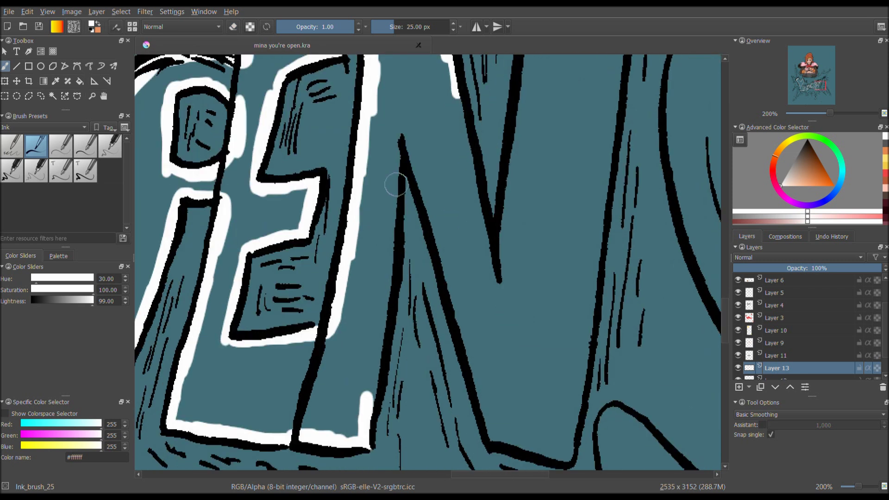
drag(397, 139, 380, 306)
drag(490, 426, 508, 323)
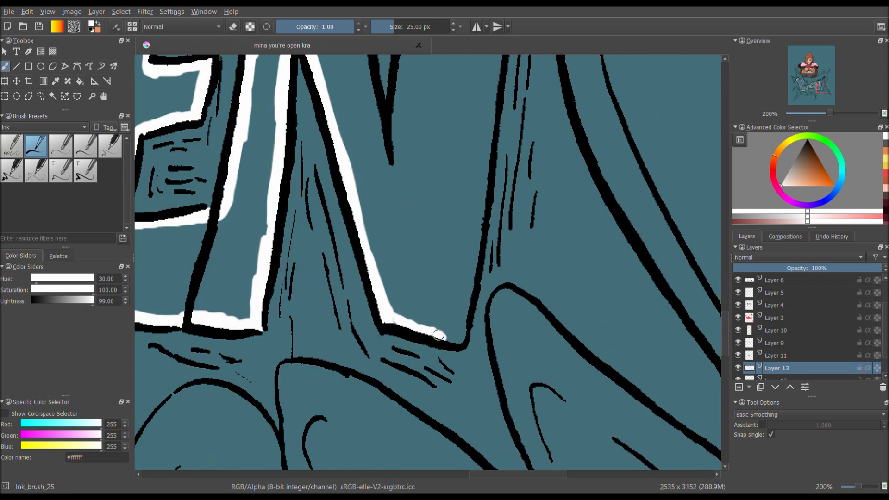
mouse_move(428, 340)
mouse_down()
mouse_move(482, 184)
mouse_move(356, 377)
mouse_move(382, 149)
mouse_move(352, 278)
mouse_move(301, 240)
mouse_up()
scroll(277, 231, down, 4)
key(f)
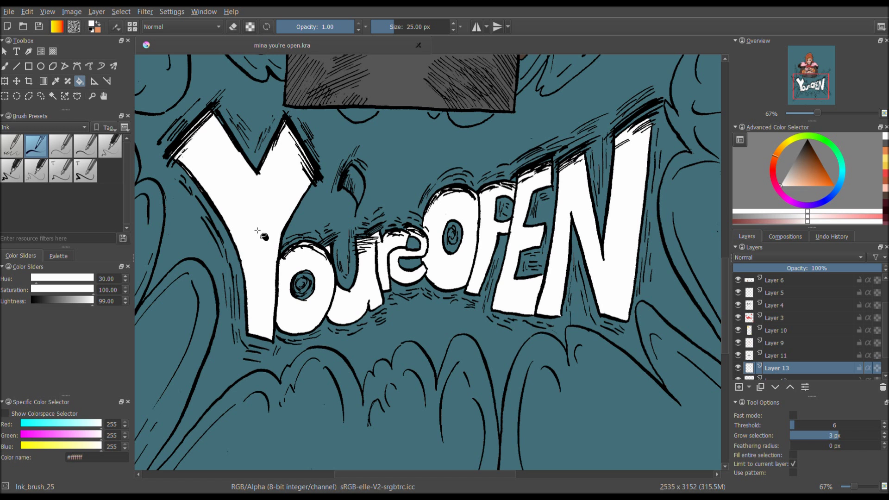
key(b)
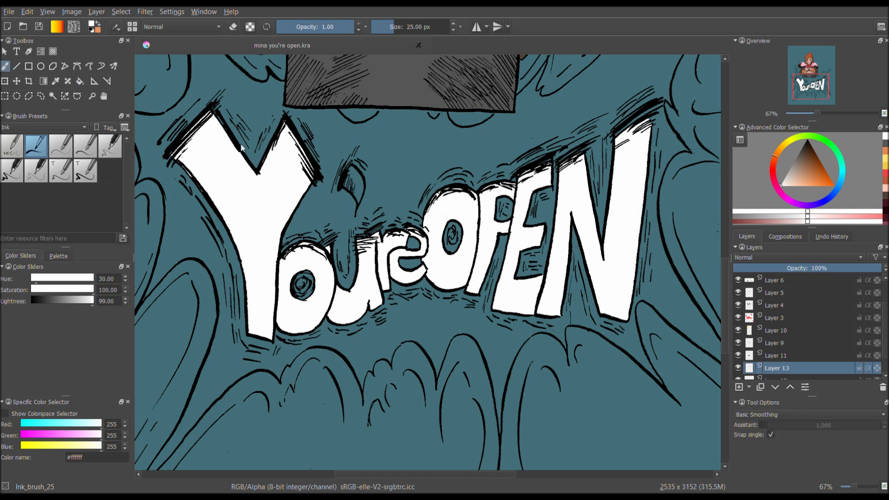
- Paint the apostrophe in the lettering white
scroll(366, 190, up, 4)
drag(395, 257, 373, 220)
mouse_move(402, 169)
mouse_down()
mouse_move(404, 212)
mouse_move(350, 199)
mouse_up()
scroll(394, 177, down, 4)
scroll(847, 333, down, 1)
- On Layer 12, paint a white border along the left smoke shapes and the sign's lower left corner
click(782, 355)
scroll(203, 189, up, 3)
mouse_move(218, 190)
mouse_down()
mouse_move(287, 226)
mouse_move(448, 185)
mouse_move(408, 241)
mouse_up()
mouse_move(397, 135)
mouse_down()
mouse_move(410, 253)
mouse_move(343, 147)
mouse_up()
drag(341, 155, 463, 345)
drag(509, 417, 356, 148)
mouse_move(259, 208)
mouse_down()
mouse_move(422, 238)
mouse_move(565, 321)
mouse_move(657, 331)
mouse_up()
drag(657, 331, 432, 247)
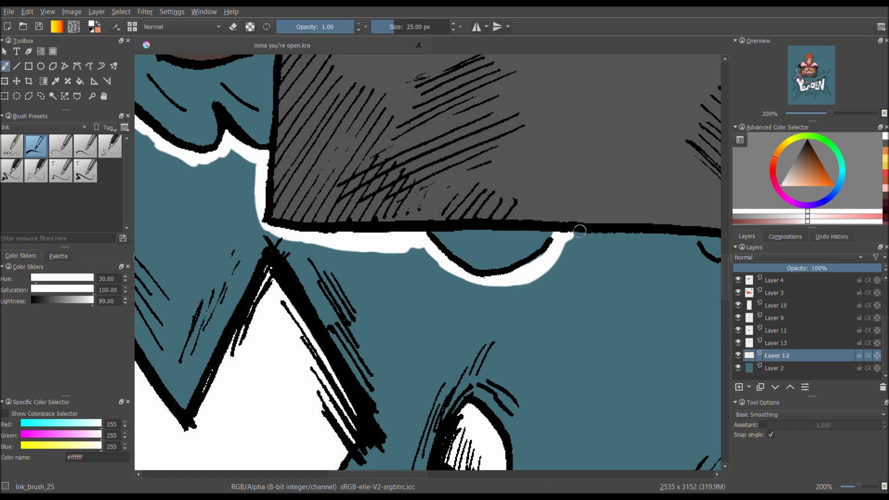
- Extend the white border below the sign and its half-round shapes, around the lower right corner into the smoke's spike
drag(579, 230, 371, 204)
drag(482, 206, 489, 223)
drag(565, 253, 458, 211)
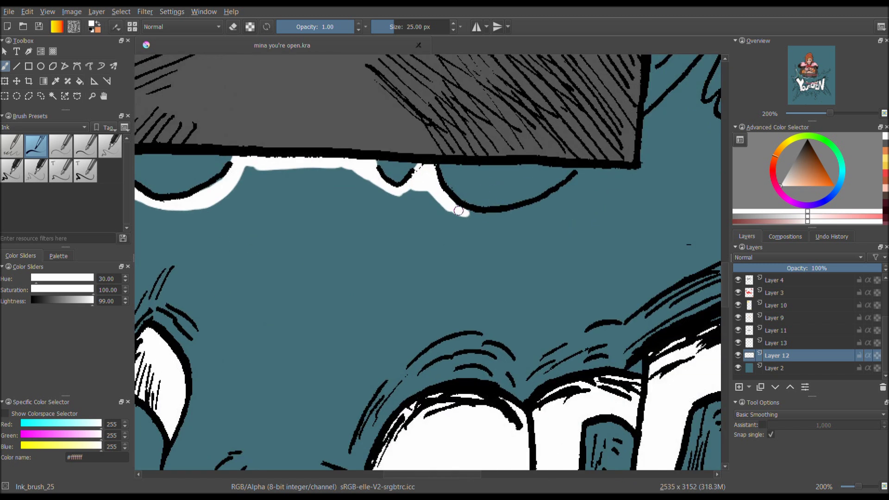
drag(620, 171, 467, 259)
drag(490, 239, 507, 189)
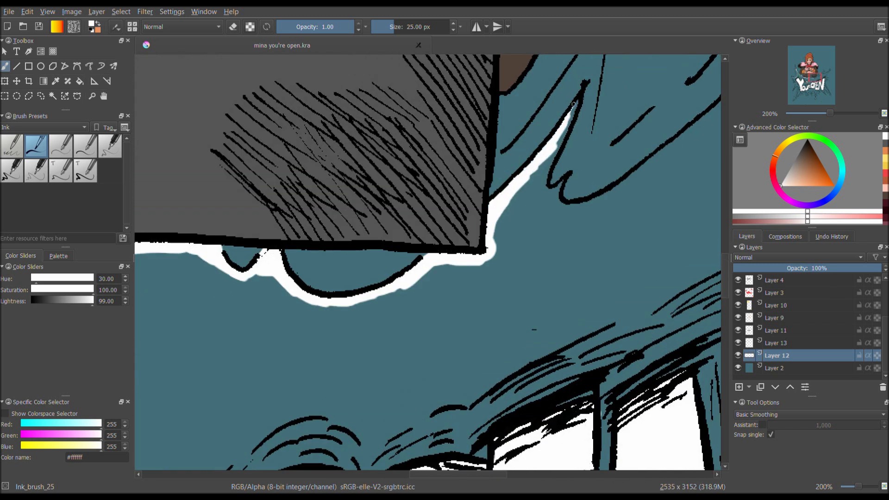
drag(573, 105, 550, 162)
drag(545, 164, 501, 175)
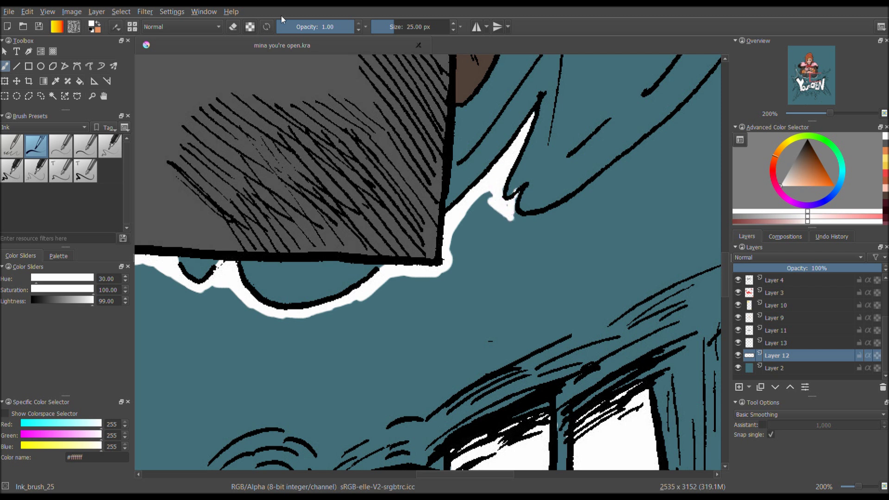
- On Layer 12, extend the white border along the smoke lobe beside the sign's right edge and into the next spike
drag(590, 188, 660, 131)
drag(711, 85, 487, 163)
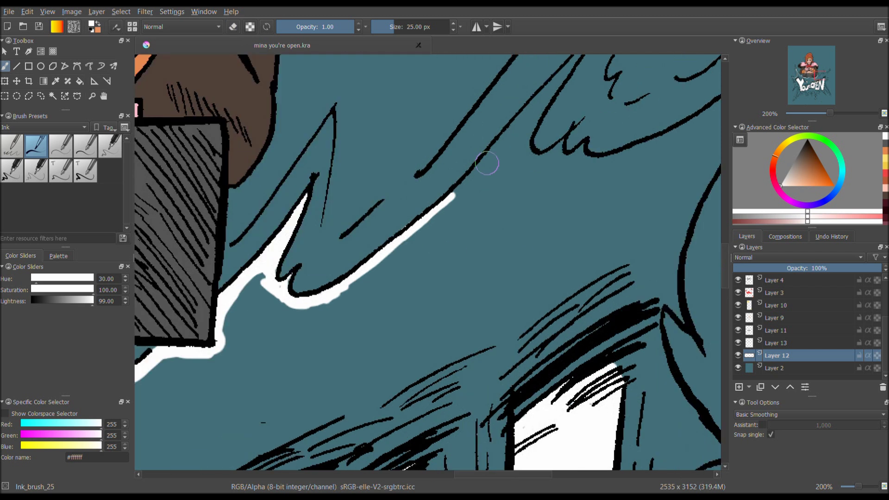
drag(514, 124, 455, 206)
drag(539, 117, 519, 141)
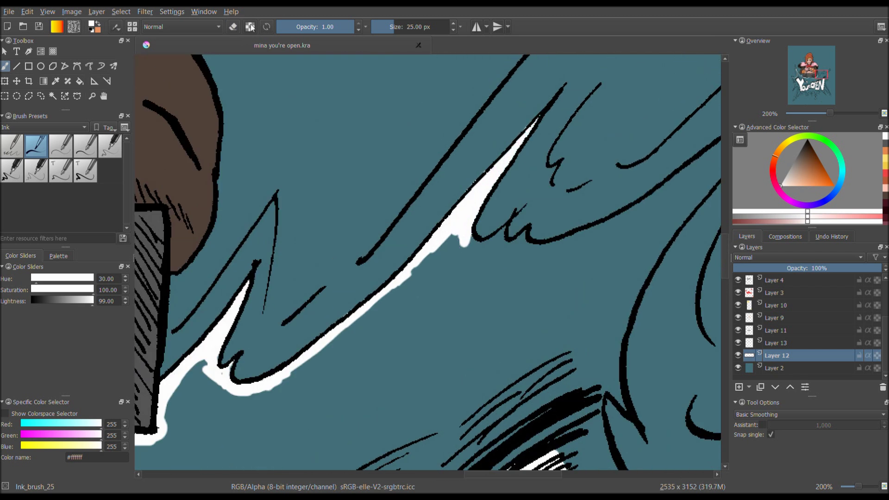
ctrl+scroll(478, 198, up, 2)
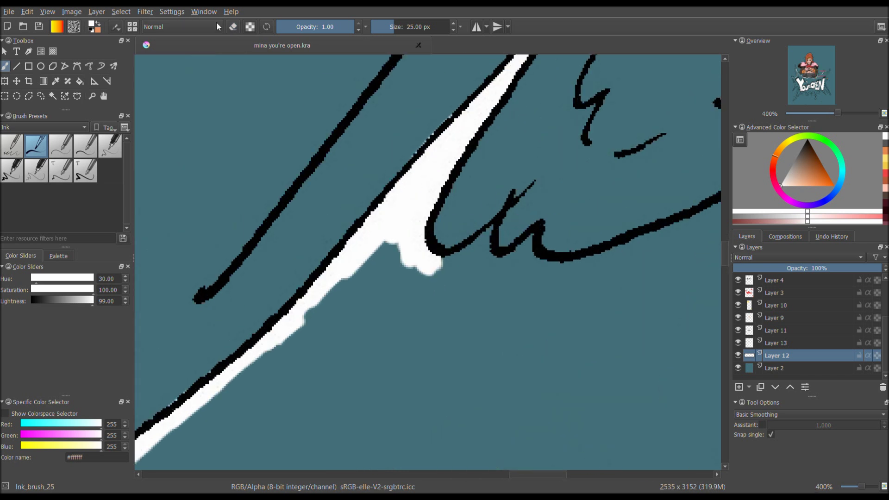
- Paint the white border along the next smoke lobe and around the burst's upper right tip
mouse_move(481, 238)
mouse_down()
mouse_move(518, 252)
mouse_move(546, 249)
mouse_up()
drag(546, 250, 292, 303)
mouse_move(398, 301)
mouse_down()
mouse_move(574, 194)
mouse_move(403, 238)
mouse_move(567, 95)
mouse_move(604, 74)
mouse_up()
drag(496, 175, 564, 118)
drag(528, 162, 331, 352)
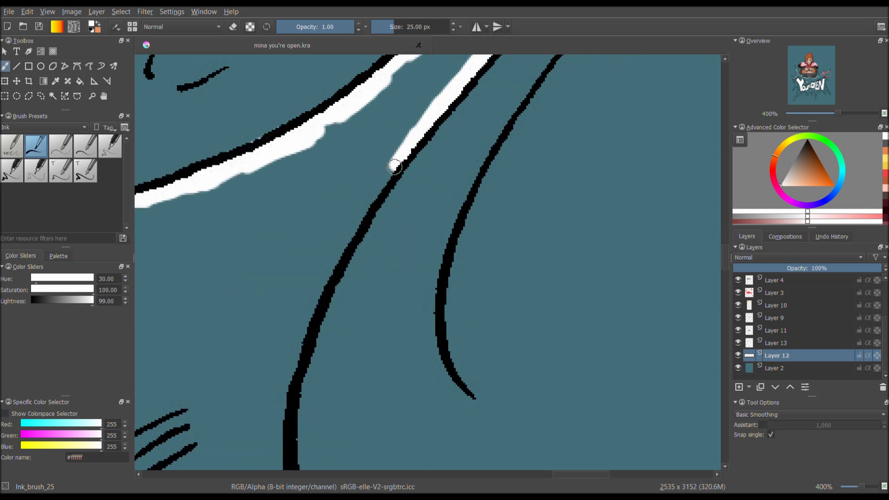
- Continue the white border down the inside of the burst's right-hand outline, filling its pointed notches toward the lower right corner
drag(405, 141, 305, 317)
mouse_move(349, 182)
mouse_down()
mouse_move(361, 276)
mouse_move(316, 283)
mouse_move(348, 308)
mouse_up()
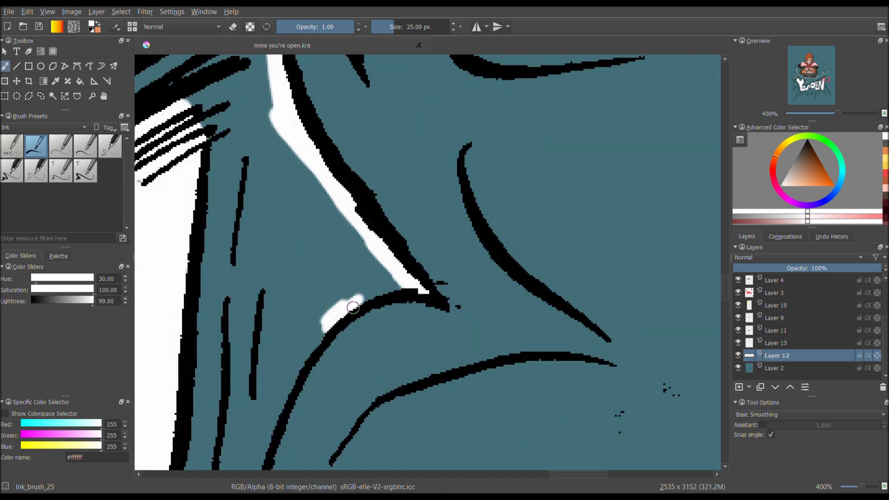
drag(474, 181, 371, 272)
drag(395, 132, 333, 241)
drag(347, 160, 322, 254)
drag(394, 134, 308, 467)
drag(334, 200, 463, 433)
drag(393, 306, 476, 409)
- Paint the white border along the right half of the burst's lower outline, around the large arches below the lettering
mouse_move(398, 139)
mouse_down()
mouse_move(476, 260)
mouse_move(399, 170)
mouse_up()
drag(286, 141, 514, 326)
mouse_move(317, 192)
mouse_down()
mouse_move(434, 292)
mouse_move(268, 397)
mouse_up()
mouse_move(312, 285)
mouse_down()
mouse_move(209, 193)
mouse_move(174, 123)
mouse_up()
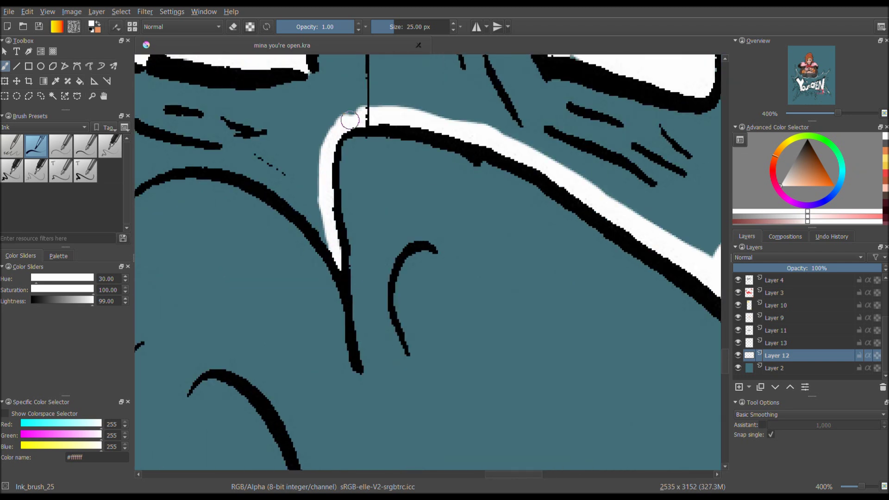
drag(262, 211, 357, 178)
mouse_move(305, 83)
mouse_down()
mouse_move(234, 223)
mouse_move(206, 319)
mouse_up()
drag(251, 238, 248, 125)
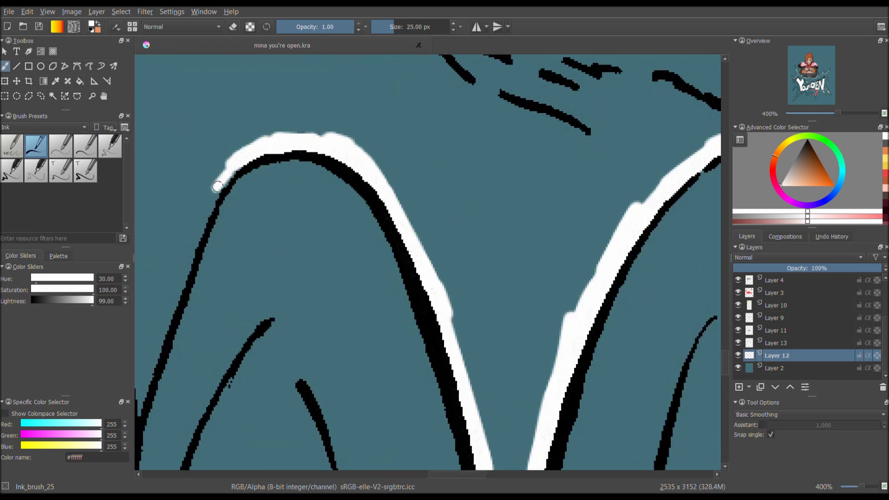
- Carry the white border over the small and large arches on the left half of the burst's lower outline
drag(262, 159, 208, 317)
mouse_move(291, 163)
mouse_down()
mouse_move(358, 144)
mouse_move(217, 289)
mouse_up()
drag(275, 191, 292, 178)
drag(261, 285, 278, 194)
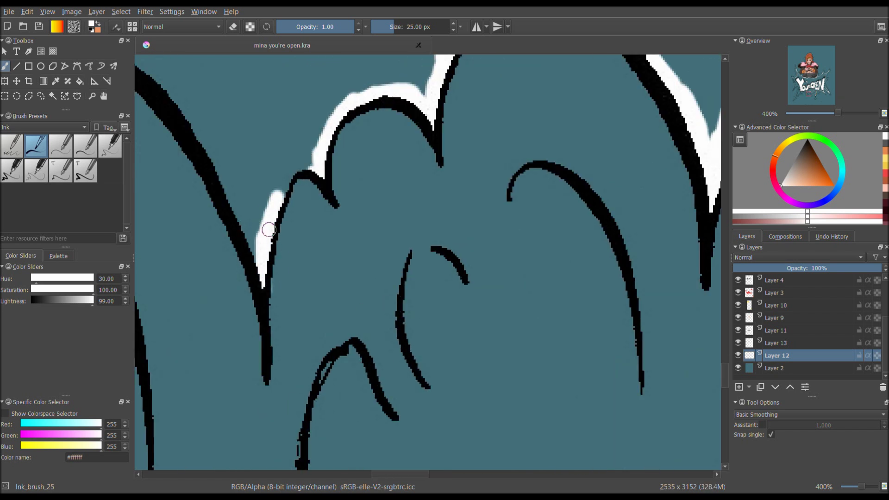
mouse_move(250, 224)
mouse_down()
mouse_move(349, 234)
mouse_move(512, 185)
mouse_up()
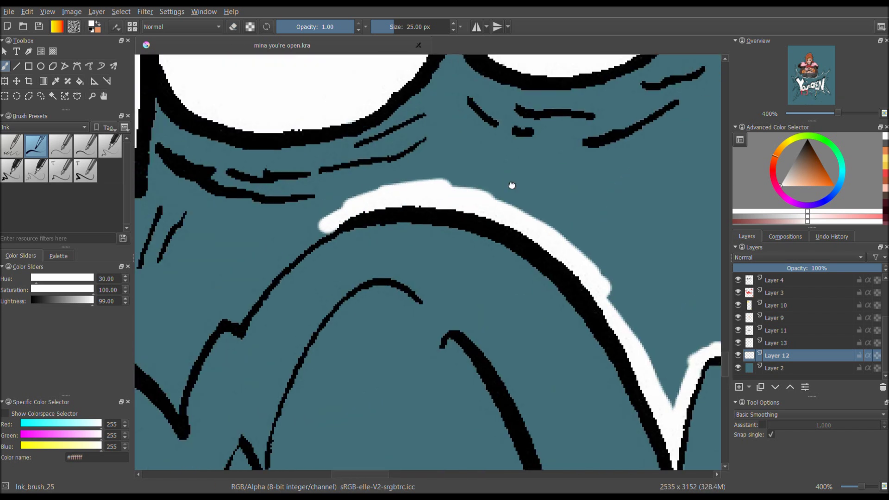
mouse_move(326, 292)
mouse_down()
mouse_move(394, 224)
mouse_move(421, 173)
mouse_up()
drag(241, 287, 431, 190)
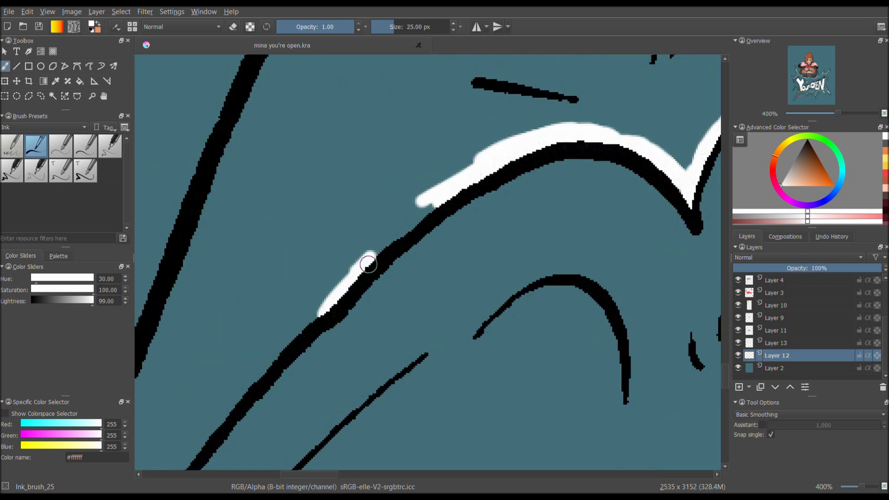
- Close the white border up the burst's left side and fill the enclosed burst with white
drag(345, 308, 509, 121)
mouse_move(420, 213)
mouse_down()
mouse_move(371, 293)
mouse_move(293, 376)
mouse_move(387, 248)
mouse_up()
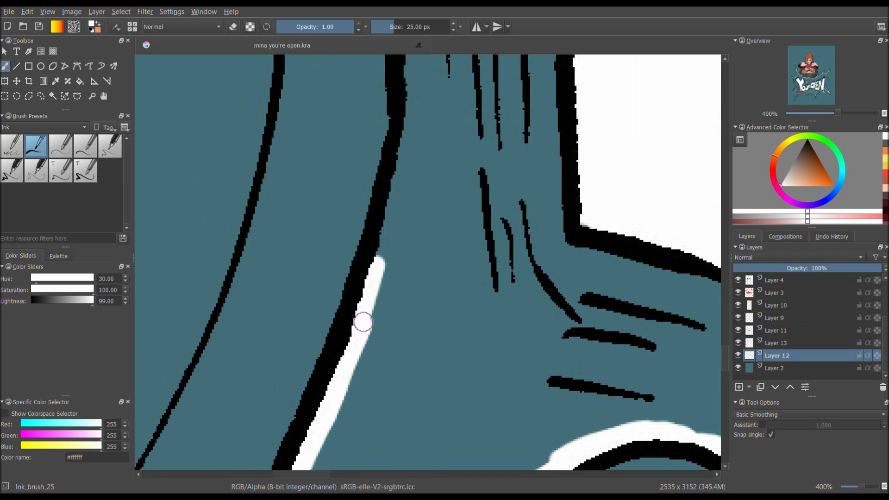
mouse_move(222, 331)
mouse_down()
mouse_move(277, 212)
mouse_move(341, 119)
mouse_move(318, 338)
mouse_move(352, 278)
mouse_move(200, 225)
mouse_move(174, 198)
mouse_move(228, 133)
mouse_move(336, 285)
mouse_up()
key(f)
scroll(415, 244, down, 7)
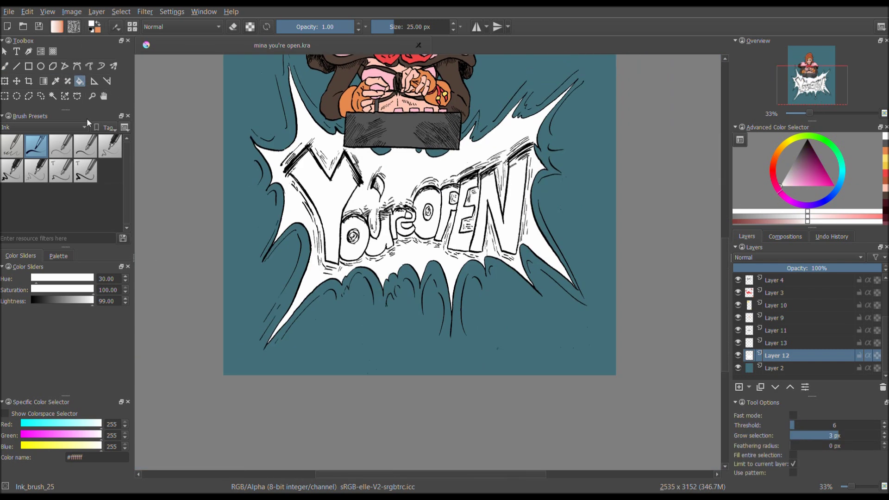
- Lock Layer 12's transparency and apply a linear gradient to the burst, from orange above to red #ff0d25 below
key(g)
click(876, 355)
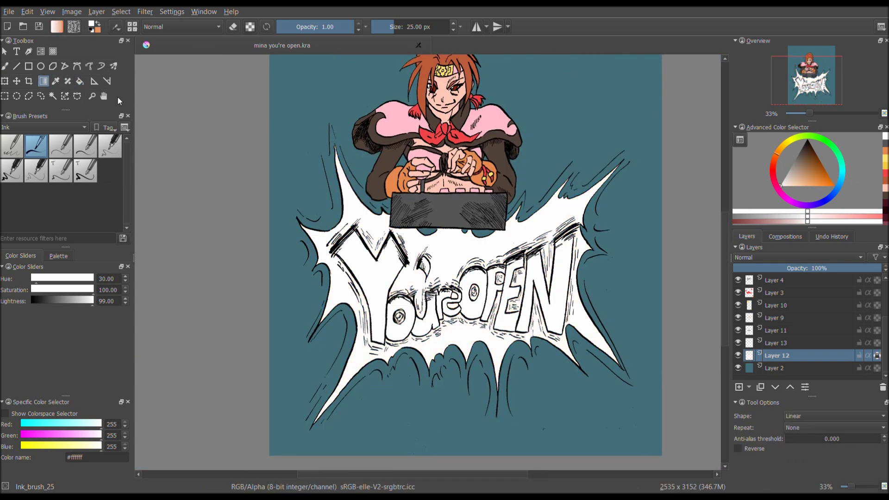
drag(453, 401, 420, 326)
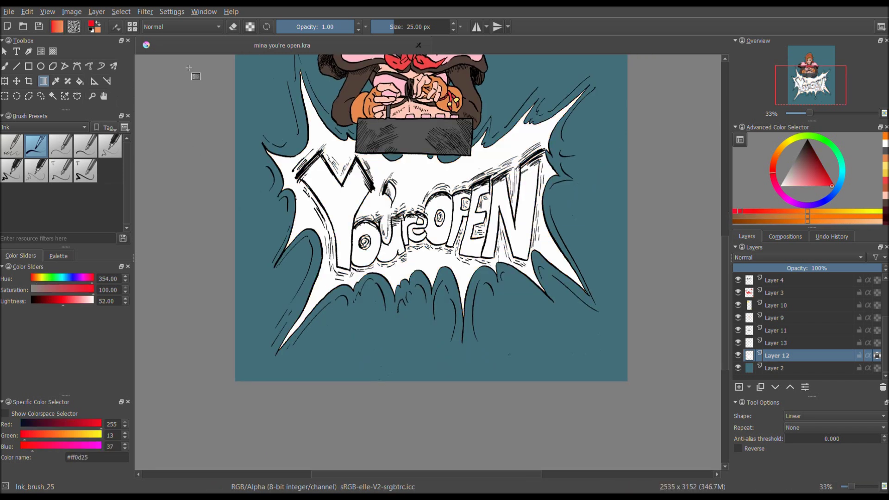
scroll(431, 264, up, 3)
- Lock Layer 13's transparency and give the lettering a linear gradient from orange at its top to yellow #ffe900 below
click(775, 342)
click(791, 144)
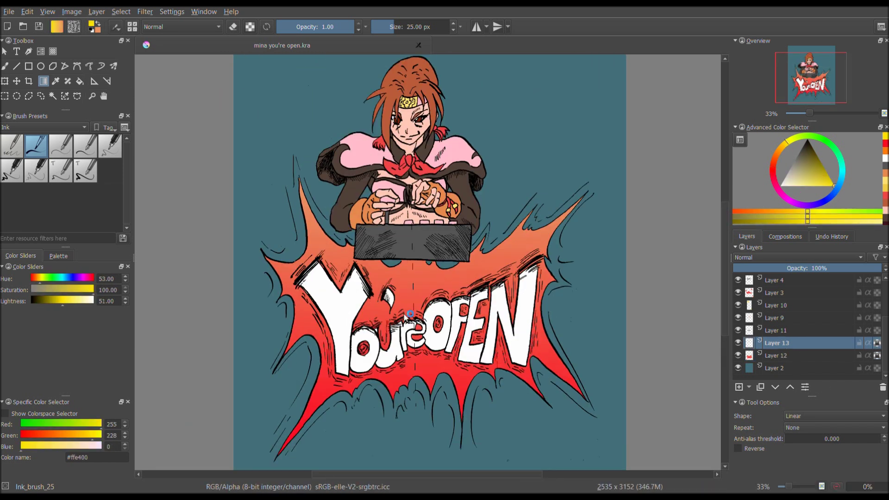
scroll(410, 315, down, 3)
key(d)
drag(793, 167, 834, 186)
- Lock the transparency of the remaining character and sign colour layers
scroll(404, 340, up, 3)
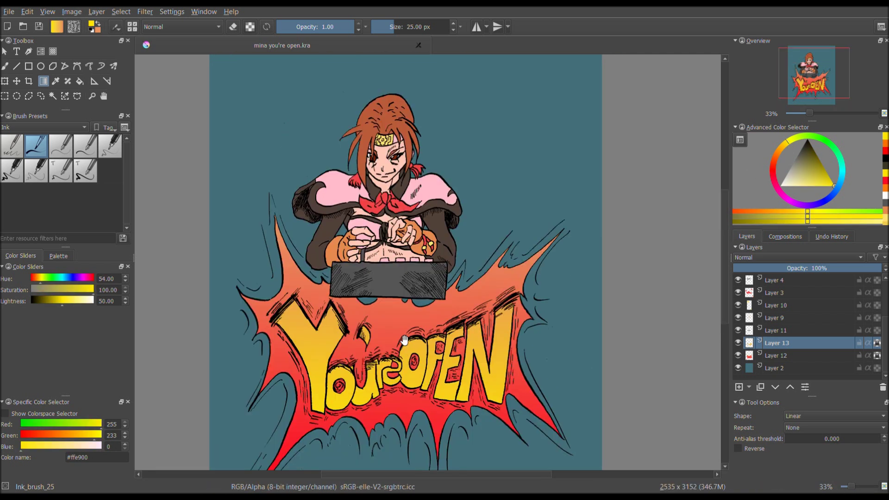
drag(404, 340, 422, 265)
scroll(877, 324, up, 2)
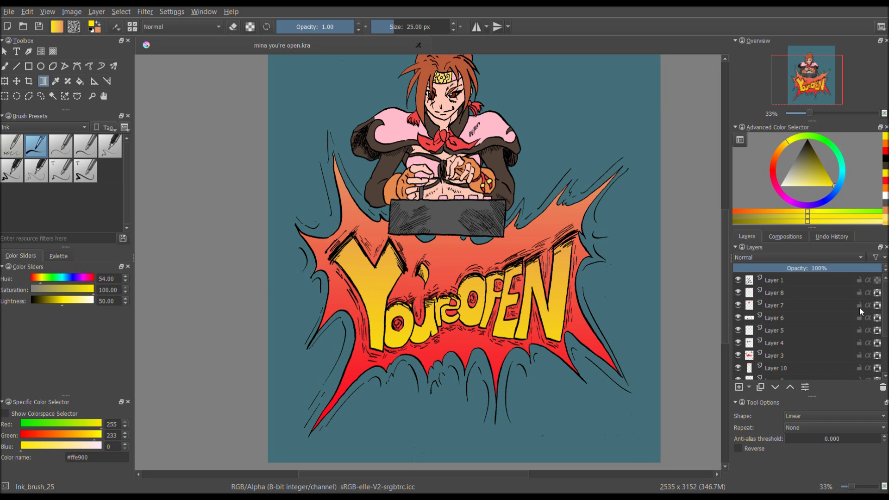
- Try red and pinkish gradient colours on the lettering in Layer 13
ctrl+click(574, 253)
scroll(870, 336, down, 2)
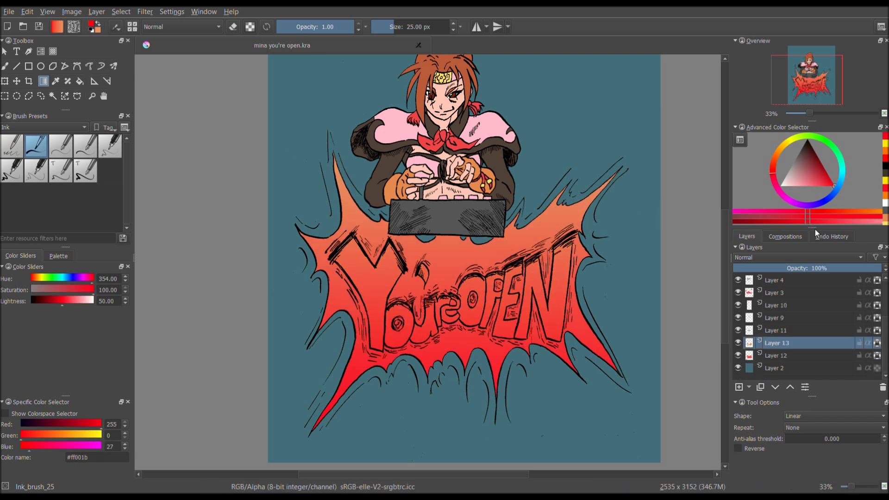
click(878, 213)
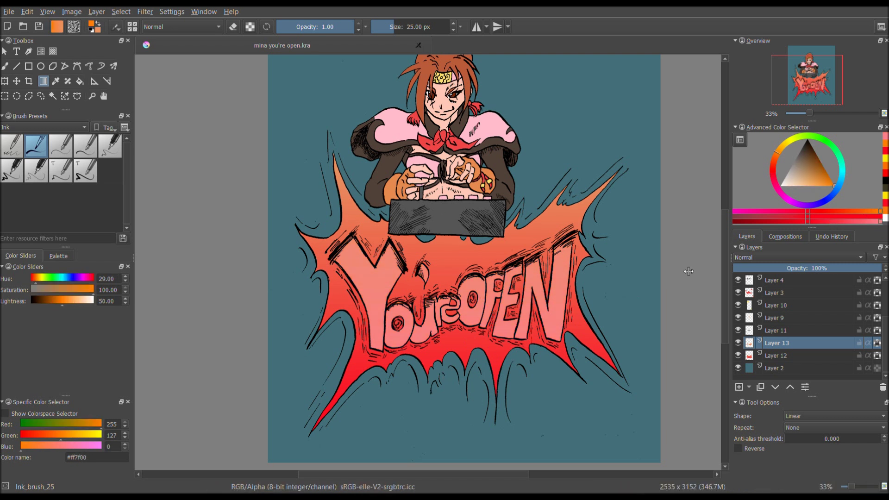
click(878, 214)
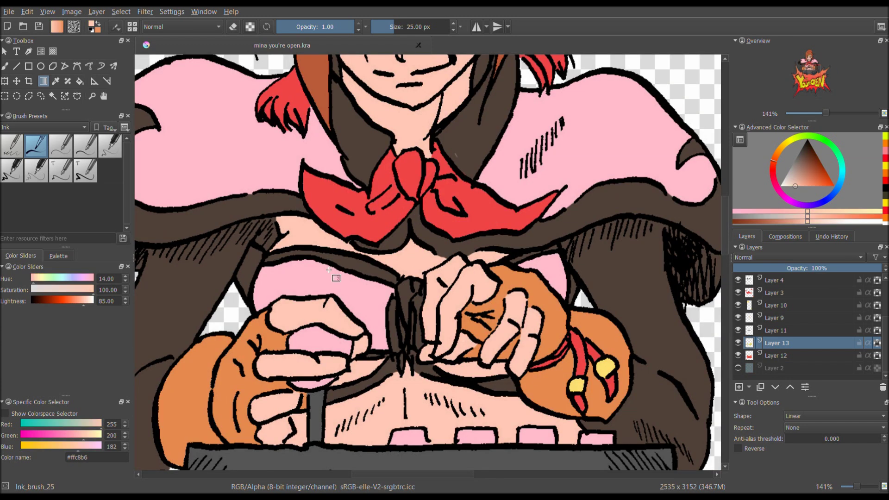
- Select Layer 8 and choose the deeper pink #f4a9bb for the Fill tool
click(815, 216)
key(f)
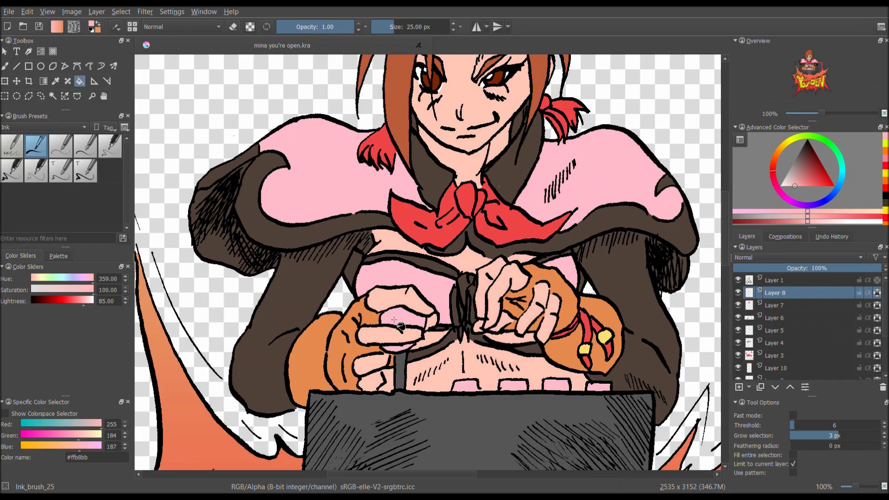
click(800, 222)
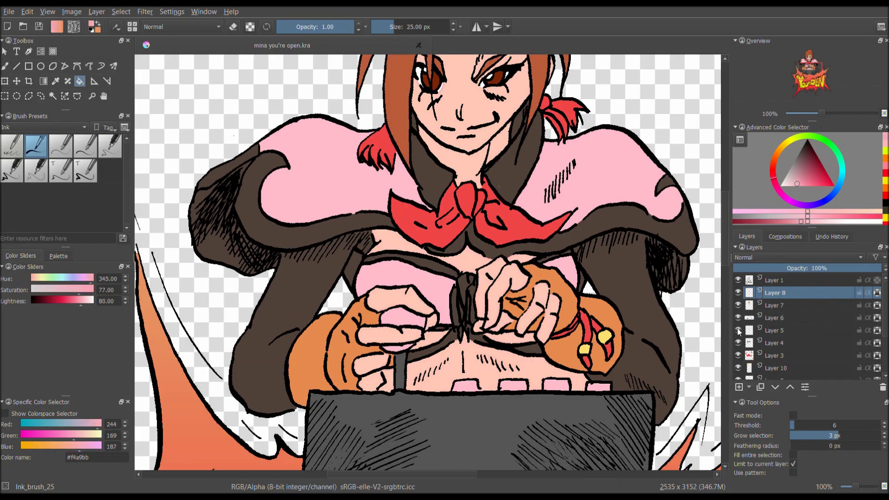